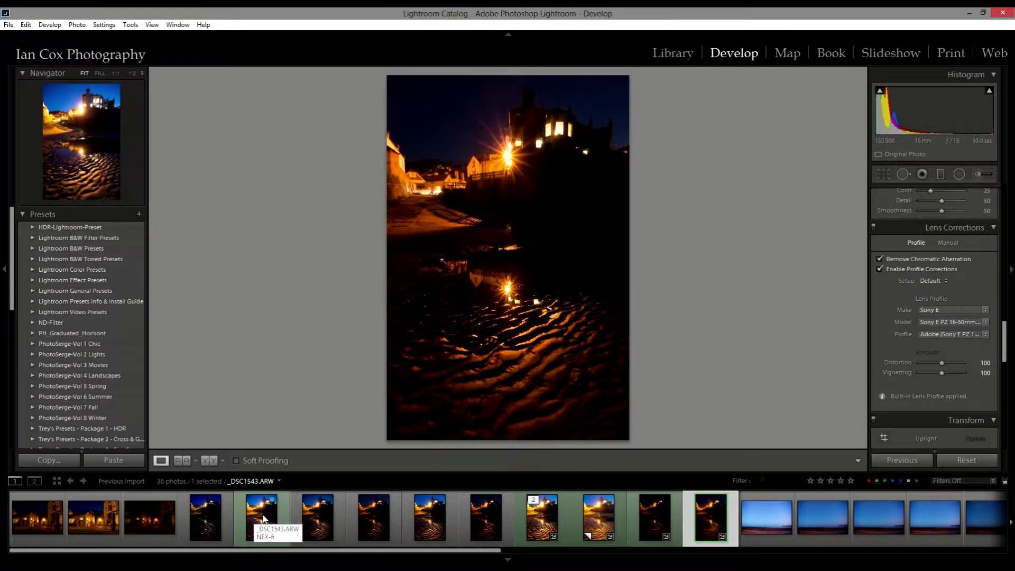
Select _DSC1548 and the other four bracketed exposures, then open all five as Photoshop layers
click(262, 517)
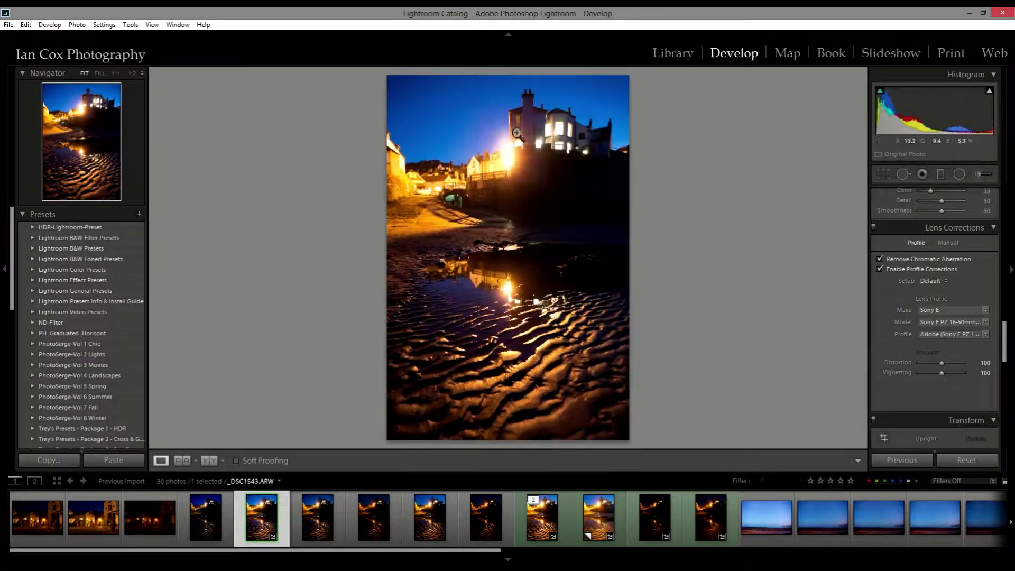
click(489, 244)
click(522, 499)
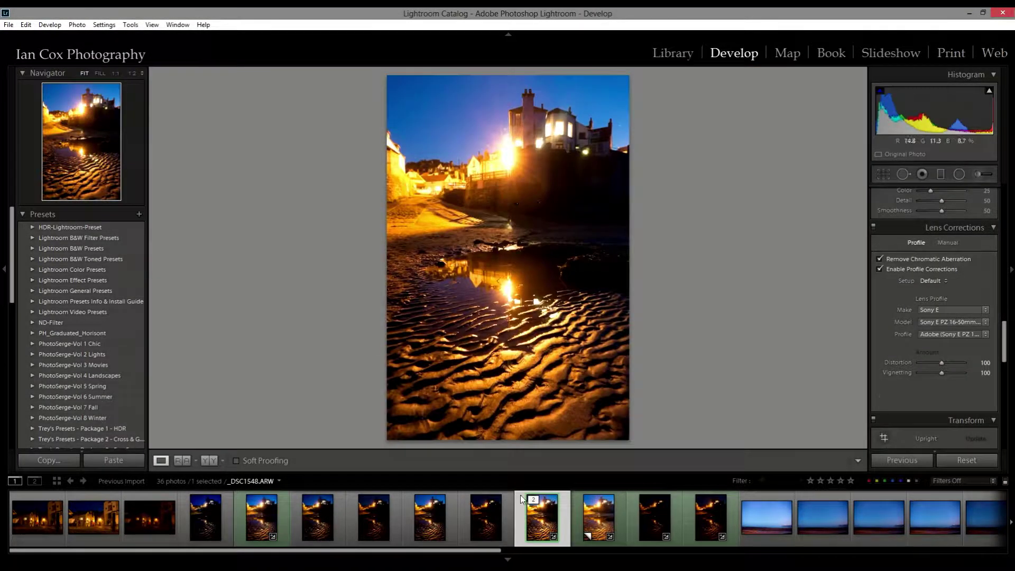
key(Right)
key(shift+Right)
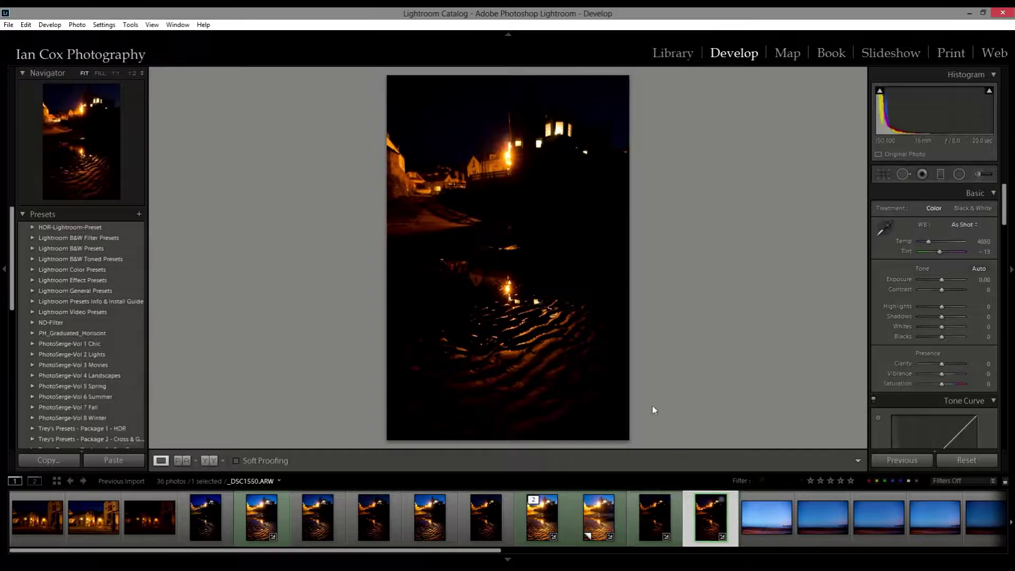
right_click(260, 516)
click(381, 353)
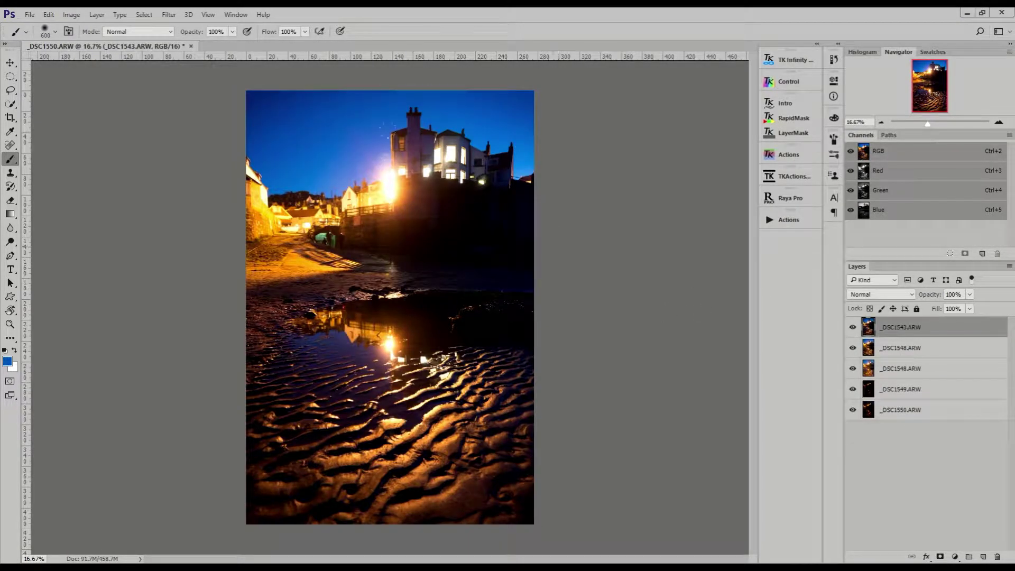
Auto-align all five stacked exposure layers
shift+click(916, 416)
click(48, 14)
click(79, 228)
click(481, 82)
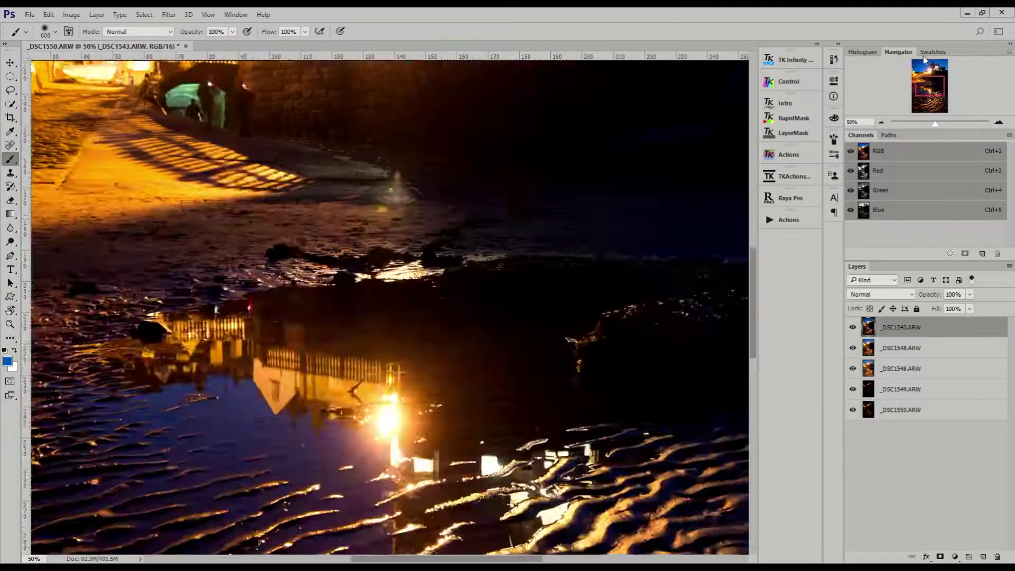
Move Foreground below Shadows, hide Sky and Shadows, and build a Lights luminosity mask
click(924, 60)
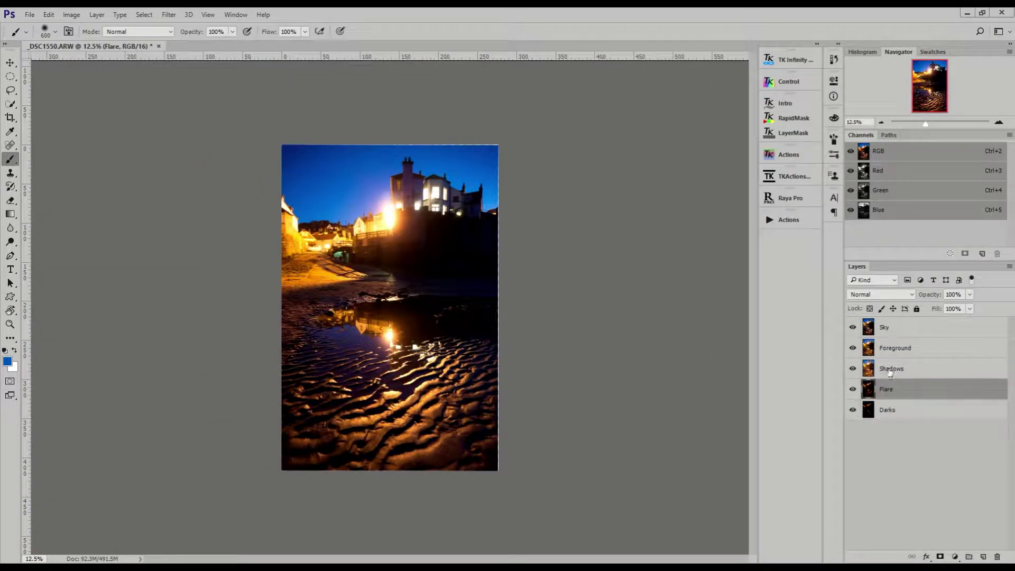
drag(895, 348, 893, 381)
click(852, 327)
click(852, 348)
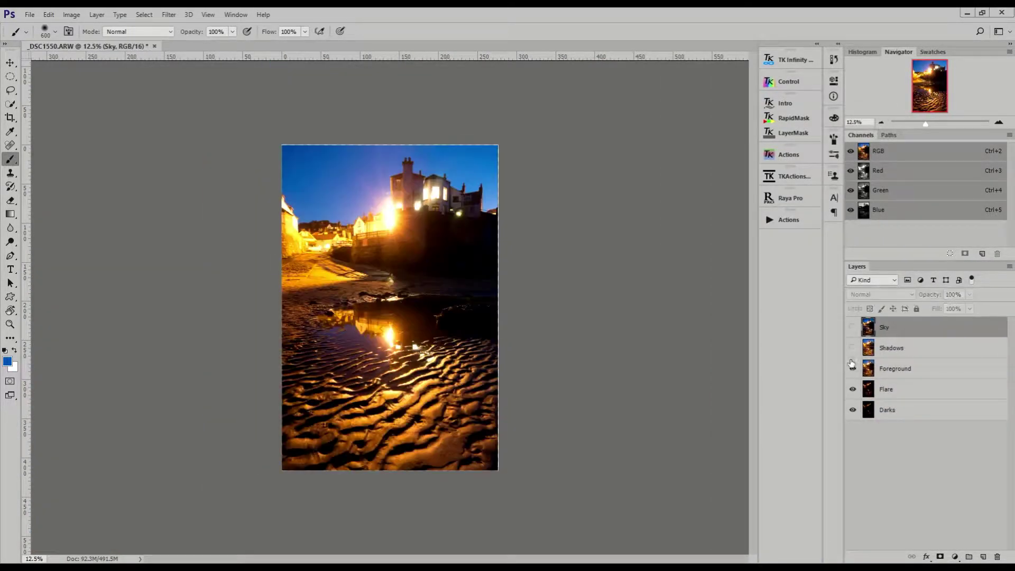
click(785, 104)
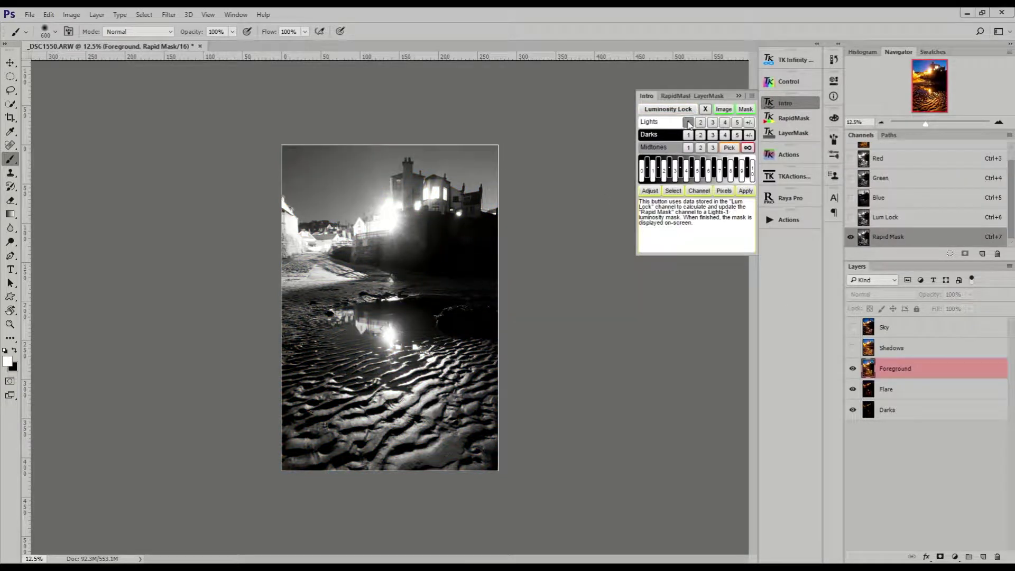
click(852, 328)
click(877, 328)
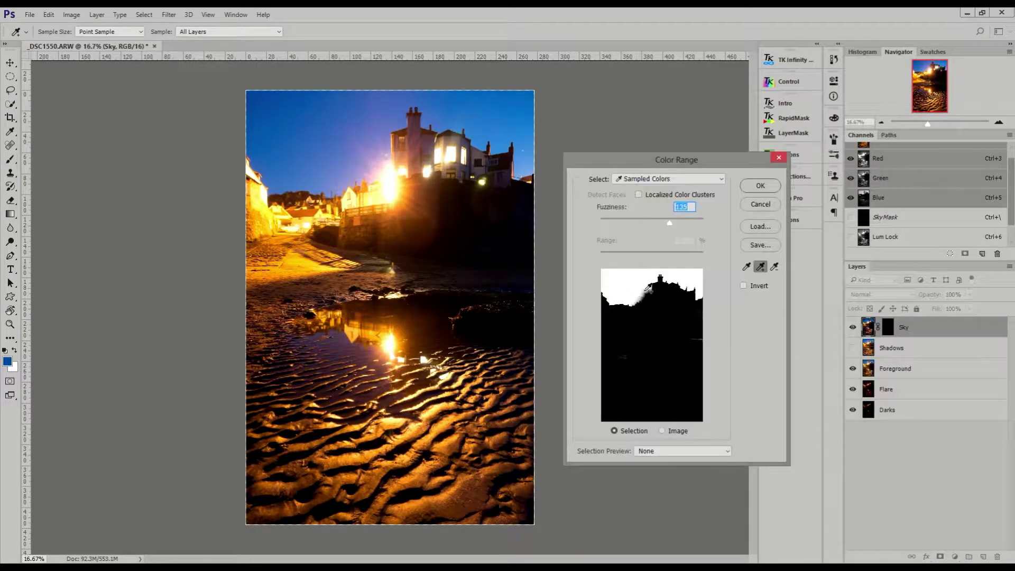
Mask Sky by colour range, then paint Shadows detail in through an inverted Zone 8 mask
key(Return)
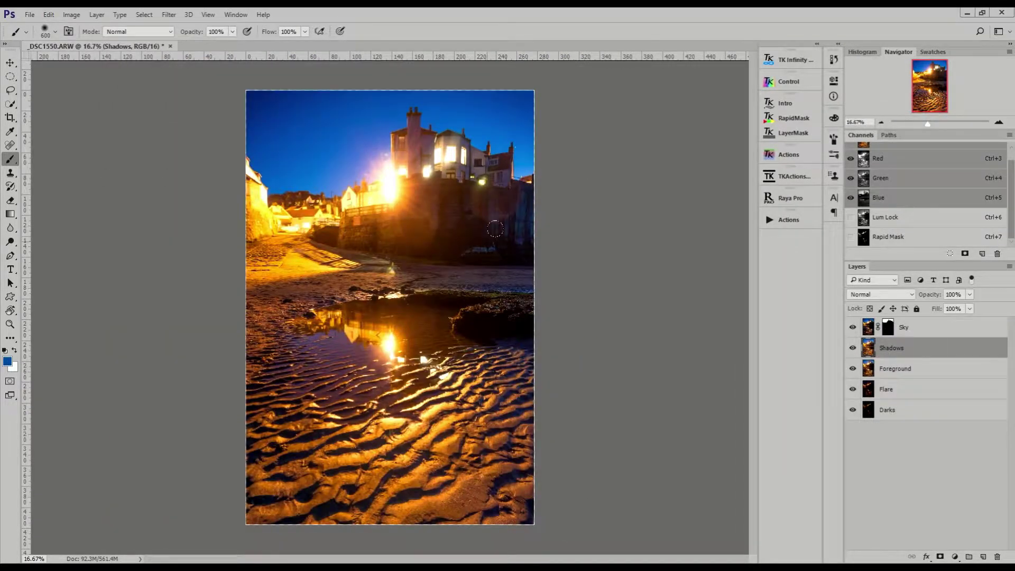
alt+click(888, 348)
key(ctrl+i)
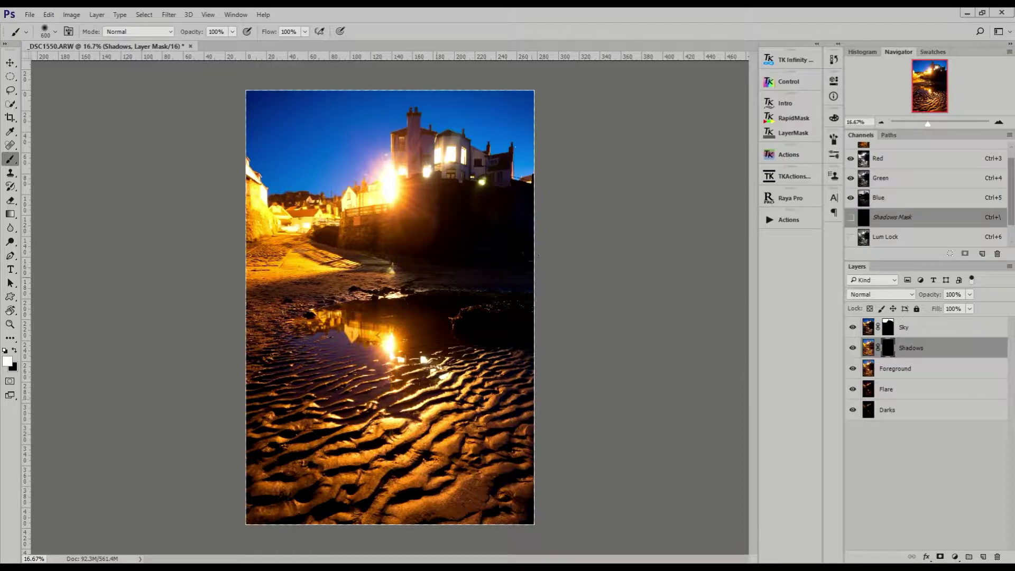
click(784, 103)
click(730, 172)
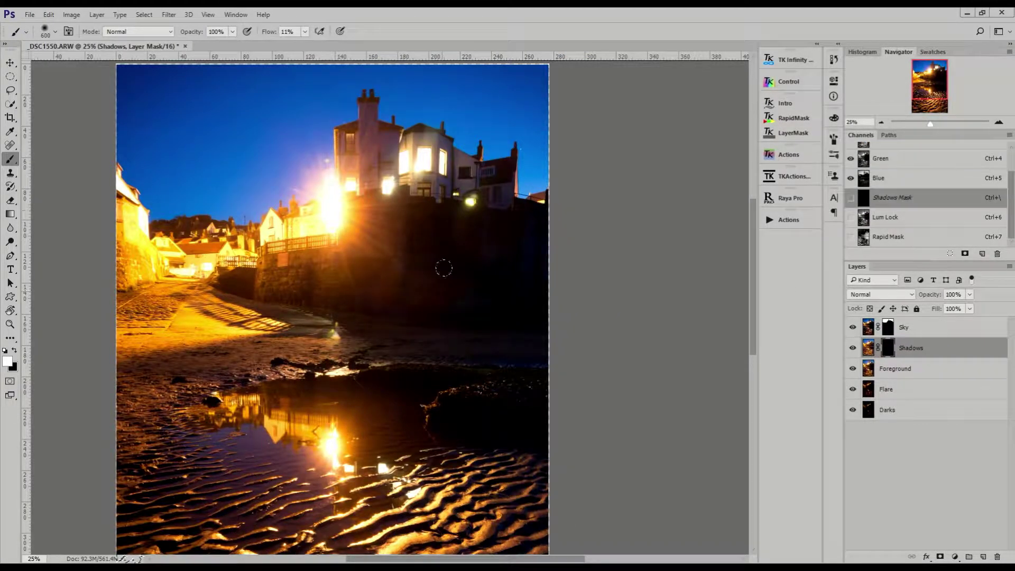
drag(444, 268, 400, 180)
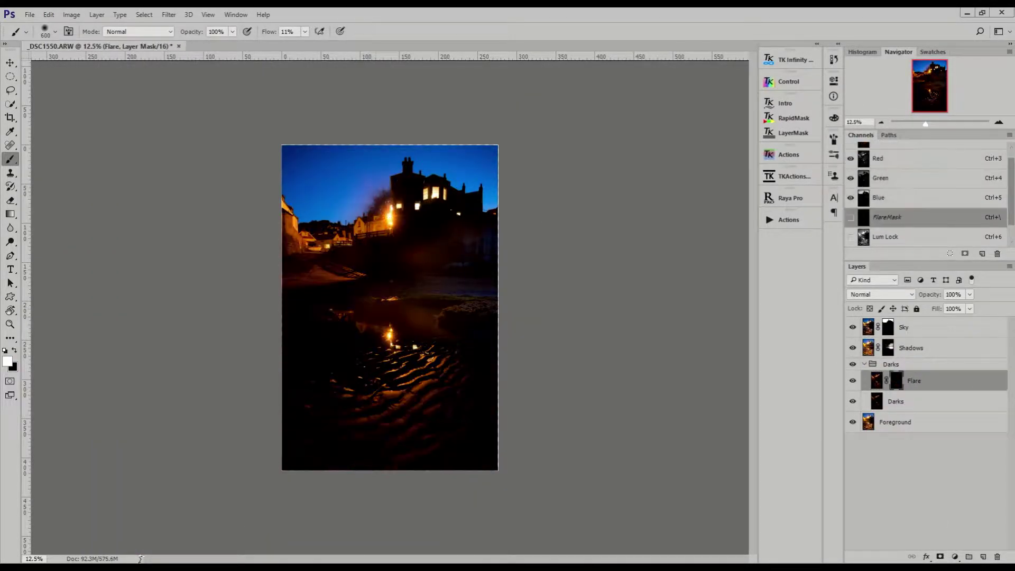
Reveal the lamp starburst from Flare and brush the Darks group through a luminosity mask
click(383, 206)
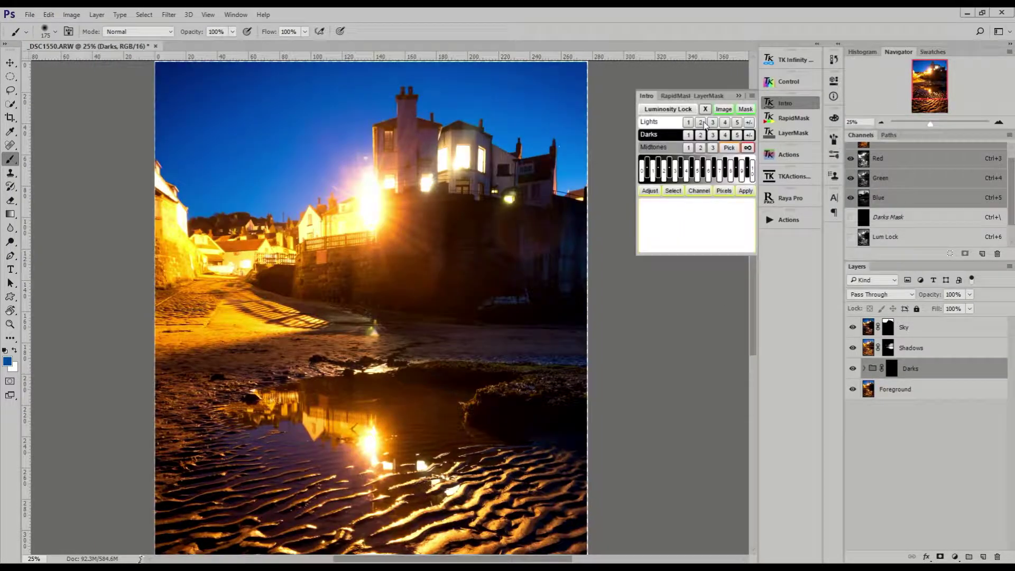
click(700, 122)
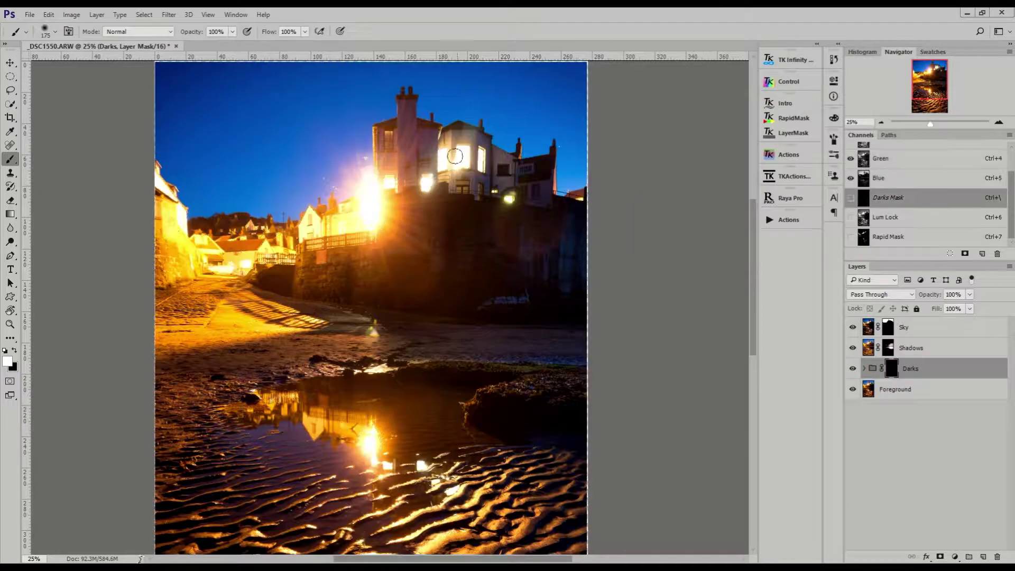
drag(391, 159, 352, 208)
click(793, 117)
ctrl+click(894, 374)
key(ctrl+d)
key(d)
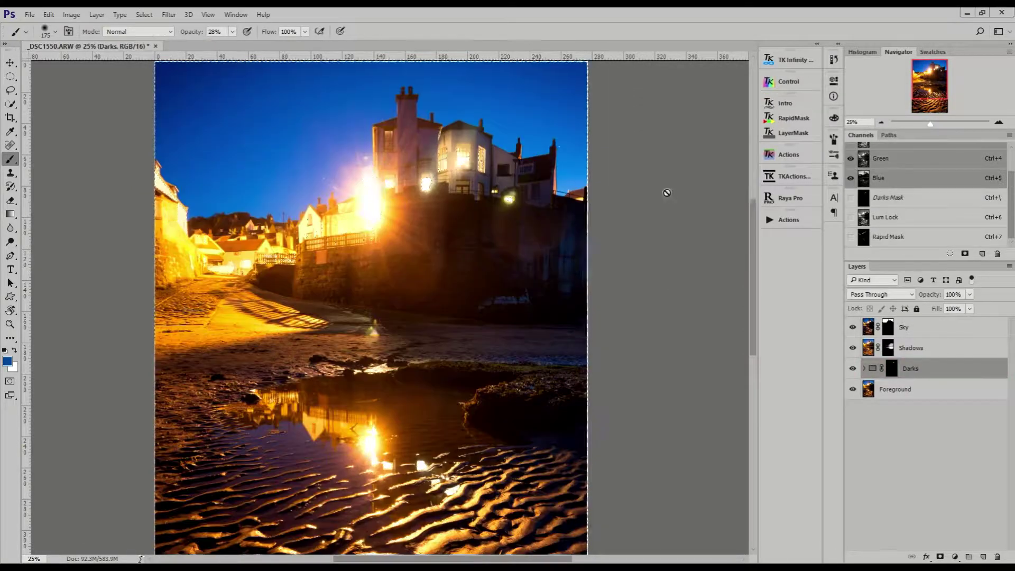
drag(666, 222, 704, 15)
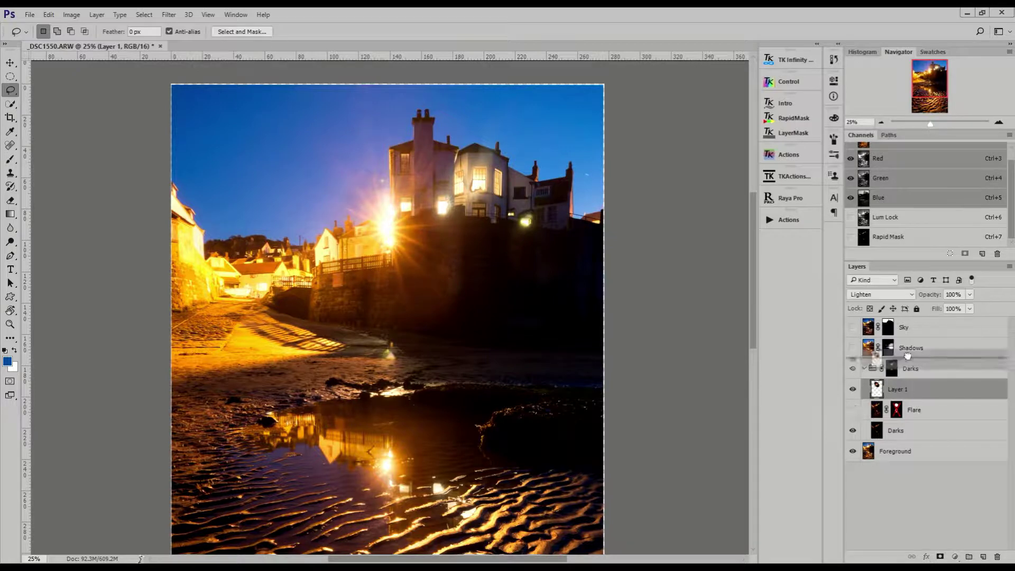
Show Flare, hide Layer 1 behind a black mask for painting, and commit the crop
click(913, 410)
click(852, 409)
click(909, 389)
alt+click(939, 556)
key(b)
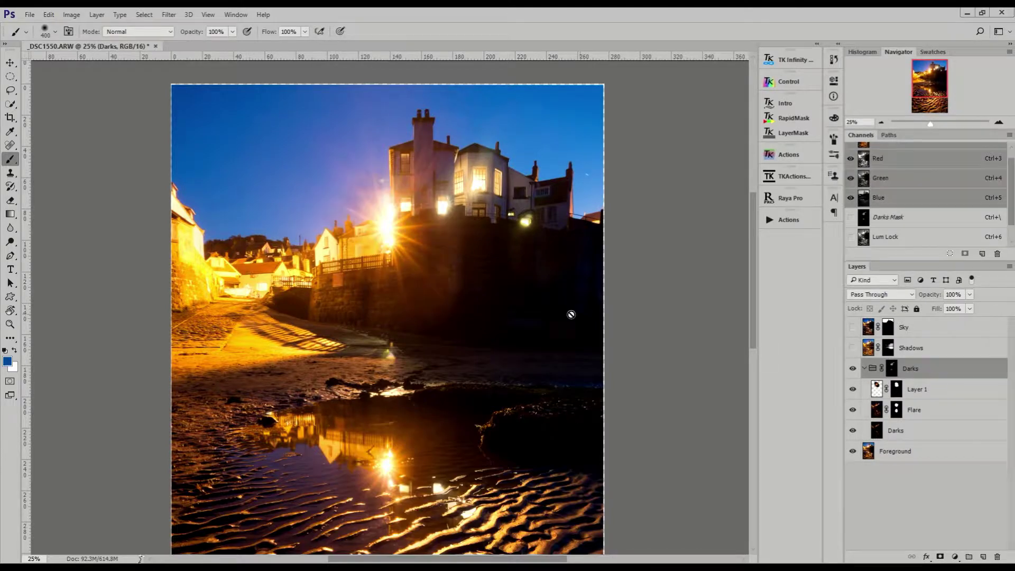
click(880, 122)
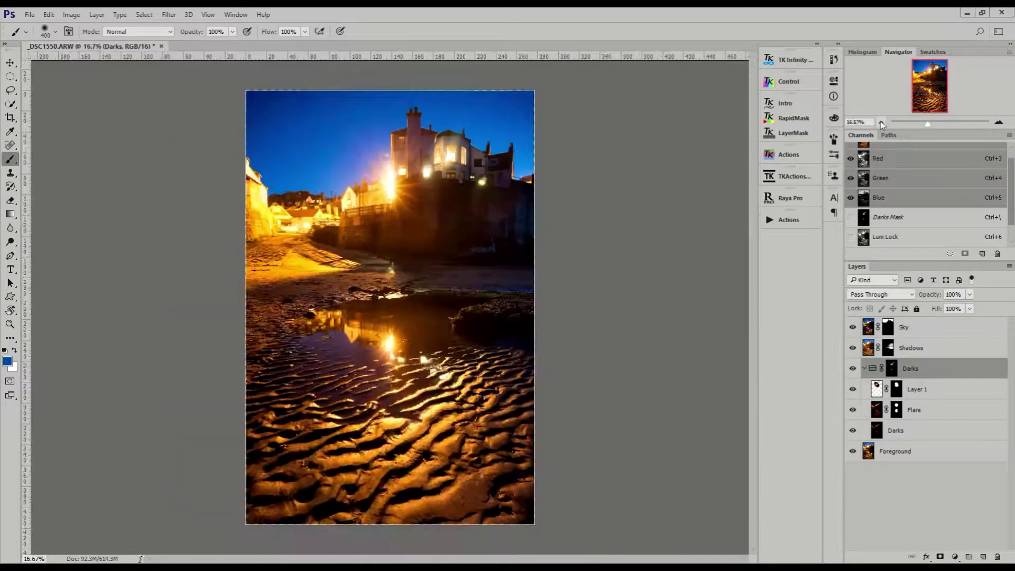
key(Return)
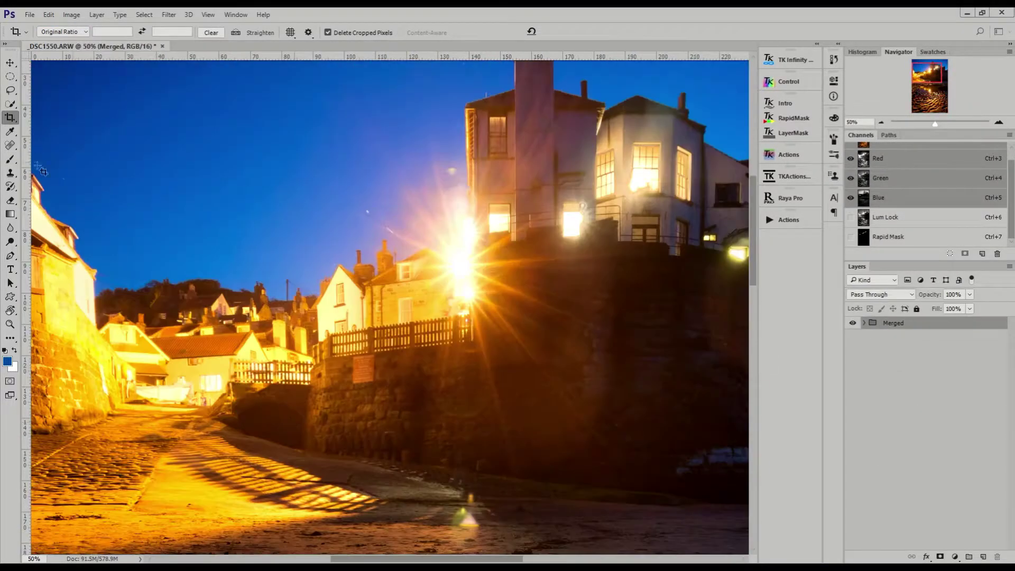
Zoom to 100% and add a new Darken-blend layer above Merged
key(ctrl+plus)
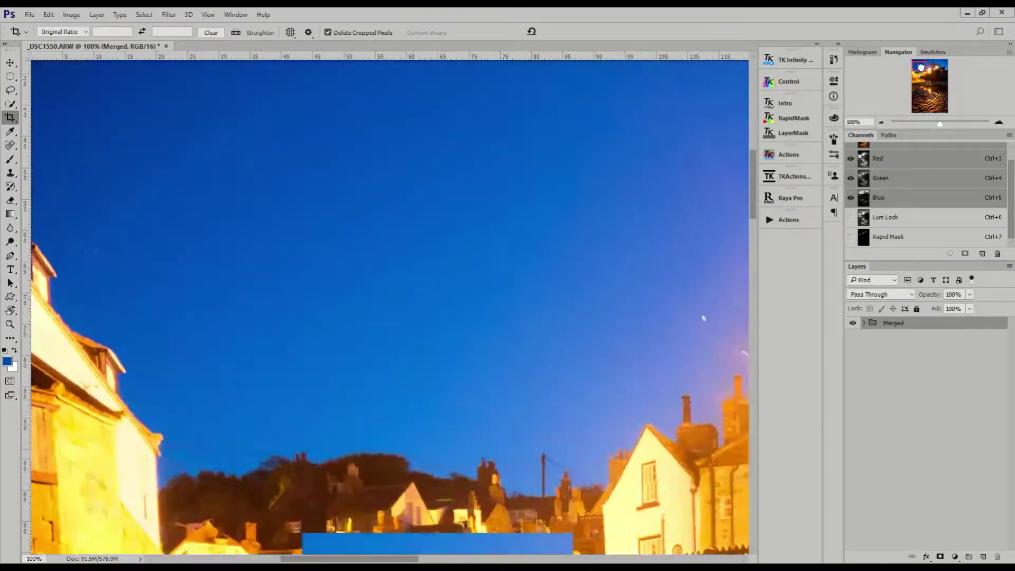
drag(934, 71, 926, 108)
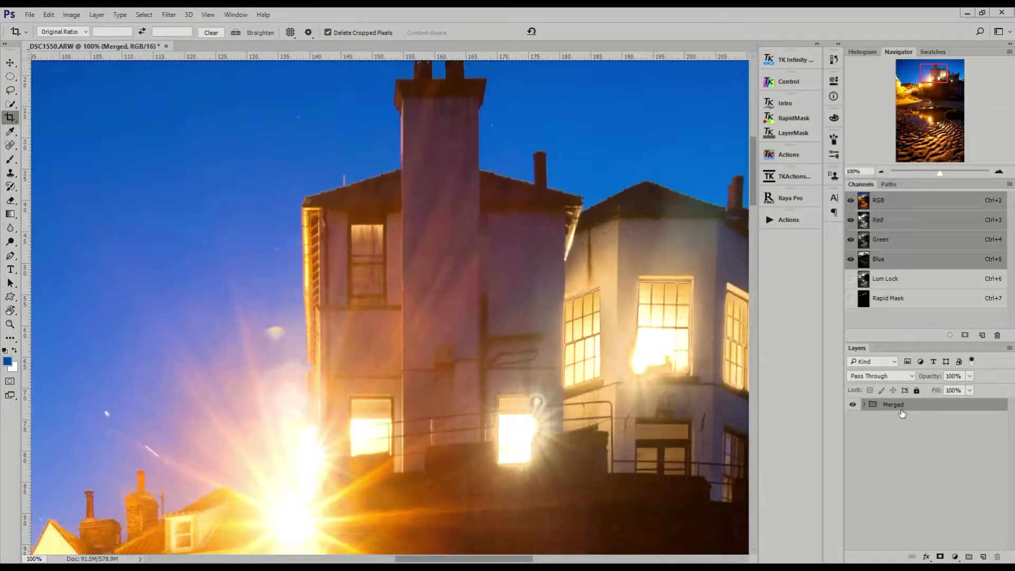
click(880, 376)
click(867, 159)
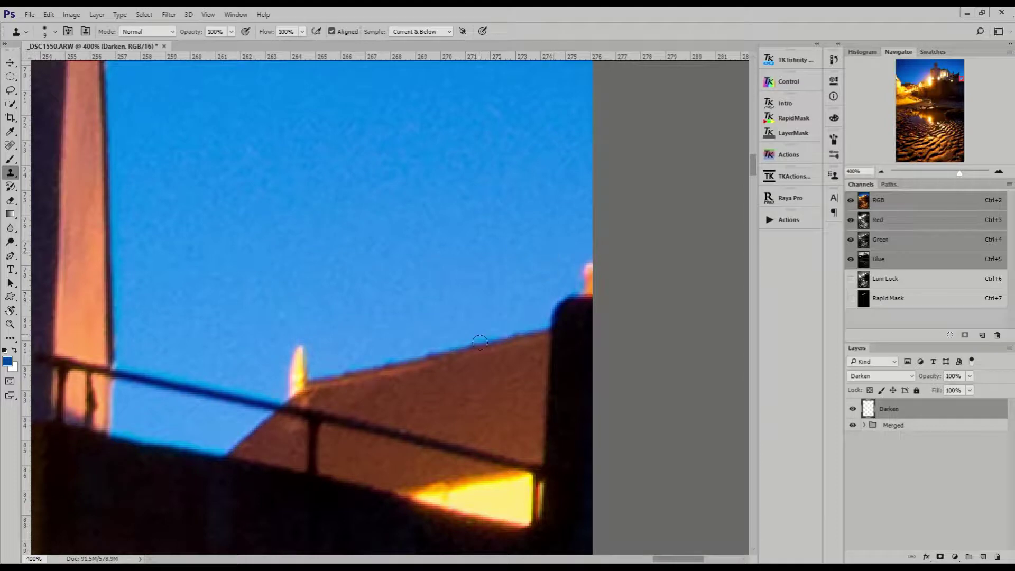
Clone out sky specks along the rooftops and chimneys, then fit the whole photo
scroll(258, 314, down, 2)
scroll(258, 314, left, 3)
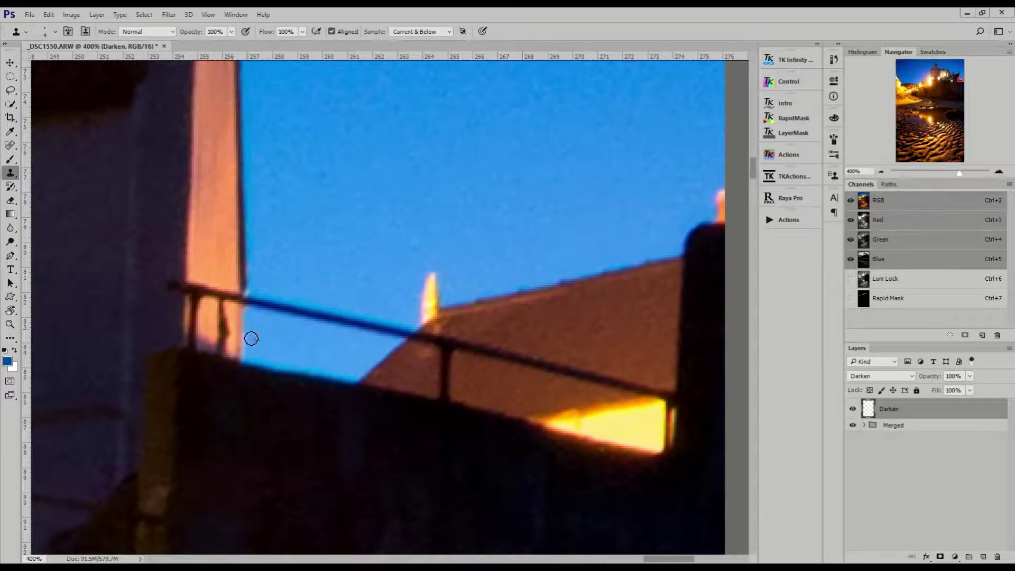
scroll(251, 338, left, 5)
scroll(460, 227, up, 10)
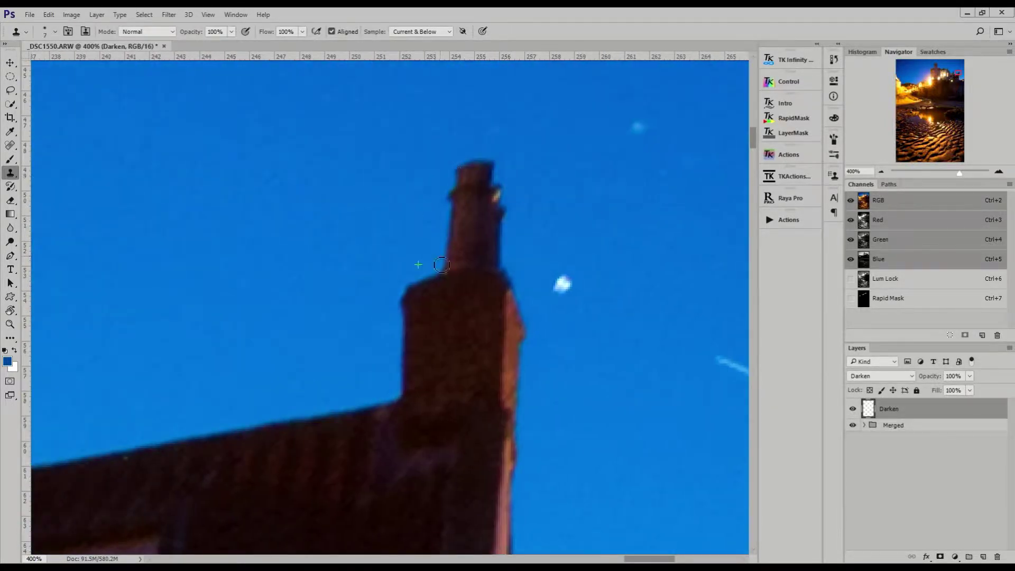
scroll(450, 221, left, 10)
scroll(410, 272, left, 5)
scroll(423, 235, up, 3)
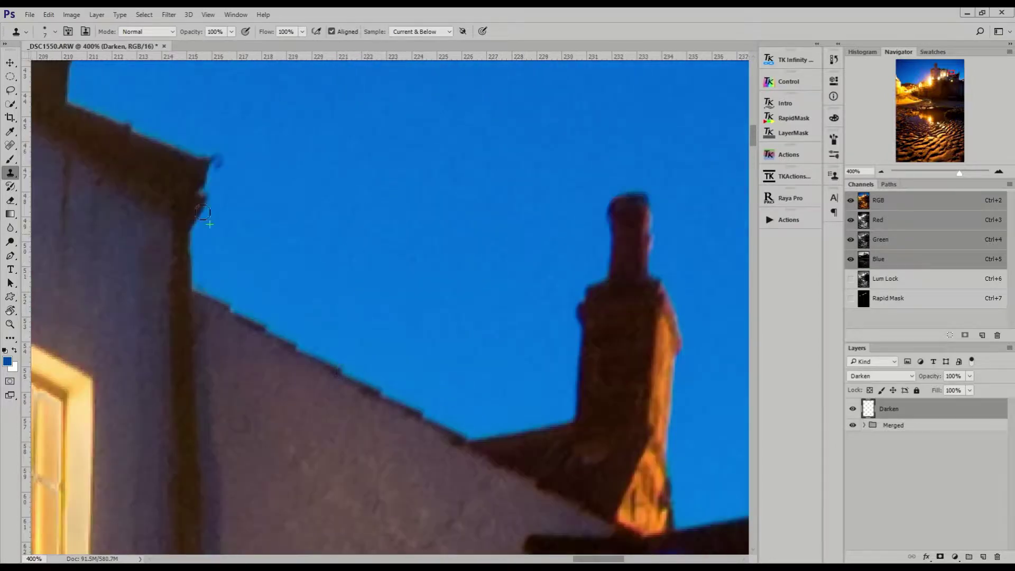
scroll(203, 283, left, 7)
scroll(377, 179, up, 6)
scroll(277, 296, left, 5)
scroll(317, 293, left, 5)
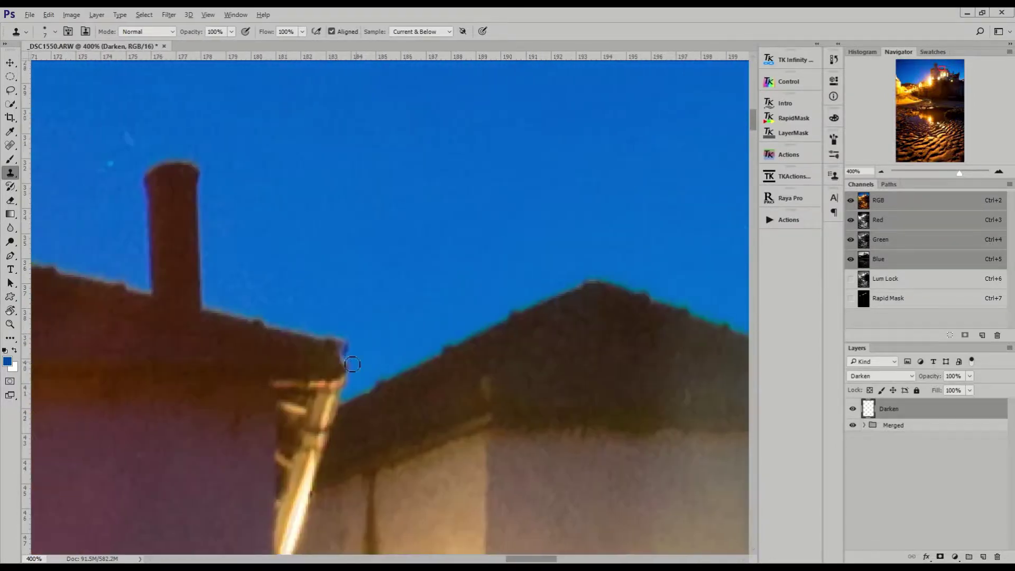
scroll(344, 293, left, 8)
scroll(344, 294, up, 3)
scroll(369, 291, left, 4)
scroll(381, 280, up, 5)
scroll(404, 261, left, 3)
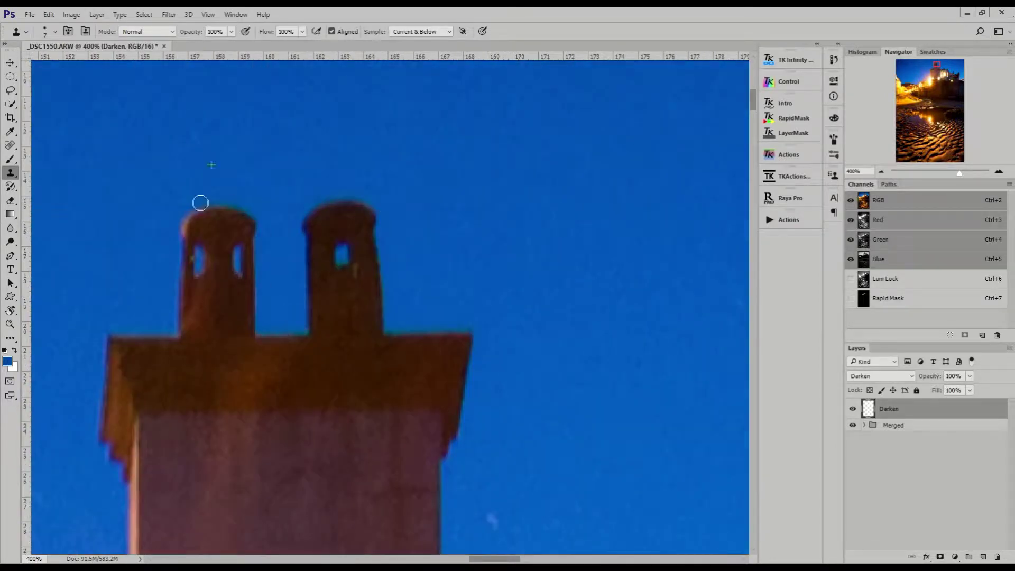
scroll(231, 204, left, 3)
scroll(335, 220, down, 5)
scroll(328, 331, down, 5)
scroll(467, 295, left, 8)
scroll(506, 242, right, 3)
scroll(506, 242, up, 2)
scroll(350, 376, left, 8)
scroll(350, 376, down, 3)
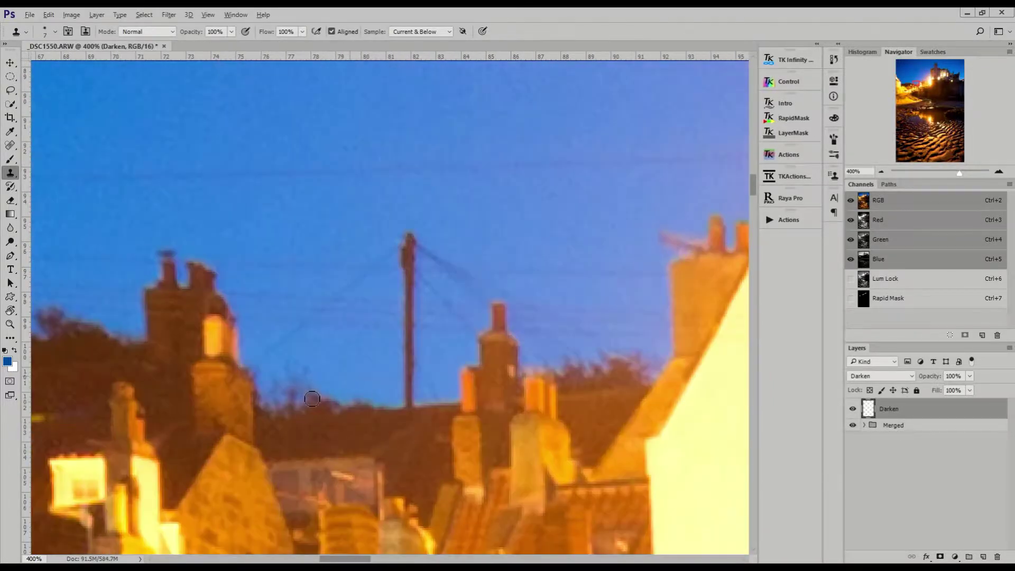
scroll(332, 383, down, 5)
scroll(389, 276, left, 5)
click(931, 110)
key(ctrl+0)
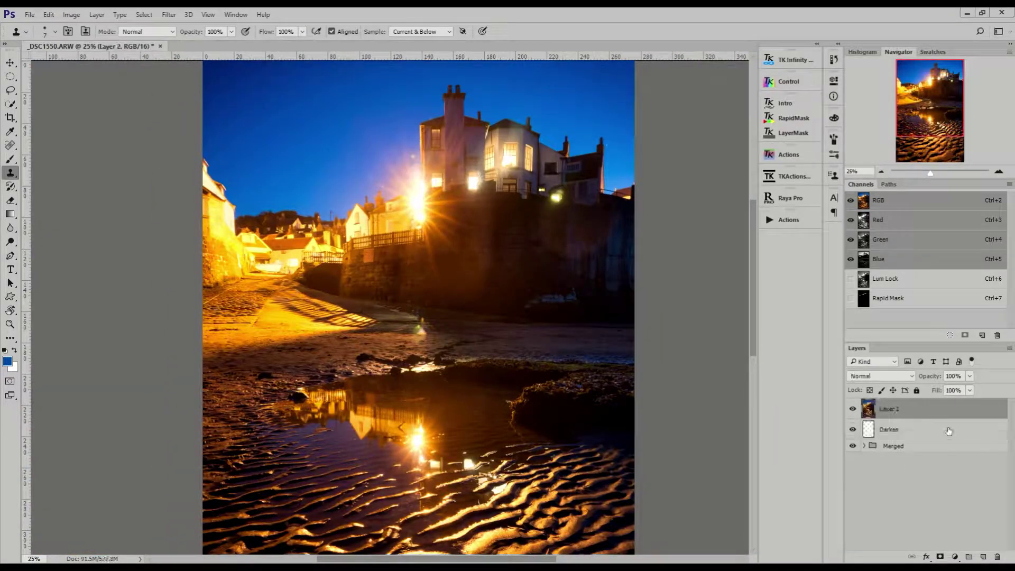
Gaussian Blur Layer 2 to soften its fine detail
click(893, 430)
drag(931, 172, 940, 172)
click(931, 100)
key(ctrl+alt+f)
drag(608, 345, 614, 345)
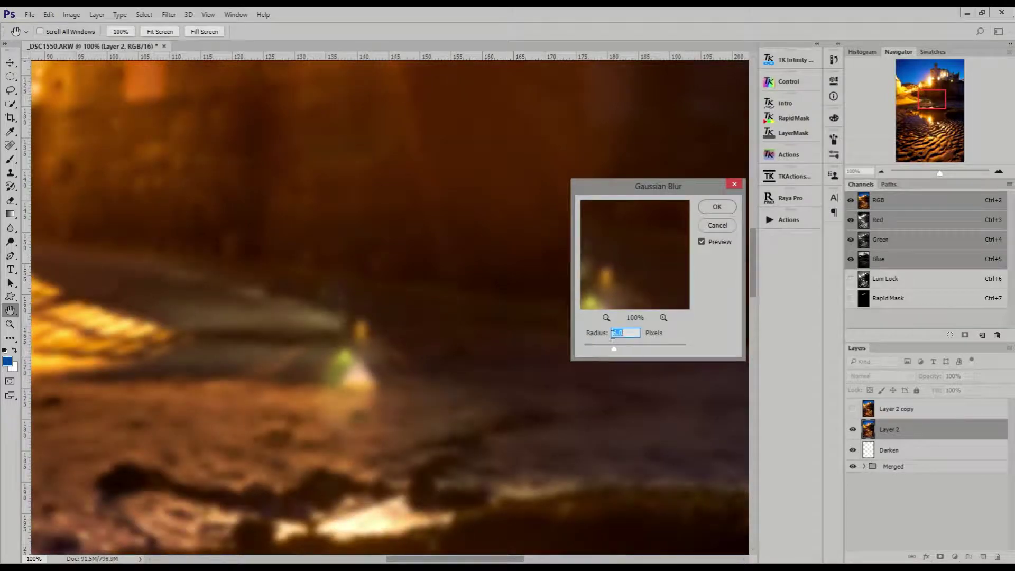
key(Return)
click(852, 409)
Apply Image from Layer 2 with Subtract onto Layer 2 copy and blend it as Linear Light
click(896, 409)
click(402, 122)
click(389, 154)
click(423, 161)
click(402, 265)
click(547, 111)
key(s)
click(880, 376)
click(880, 277)
click(893, 429)
Add a Colour layer, then paint and clone out the green flare ghost on the sand
drag(328, 142, 568, 274)
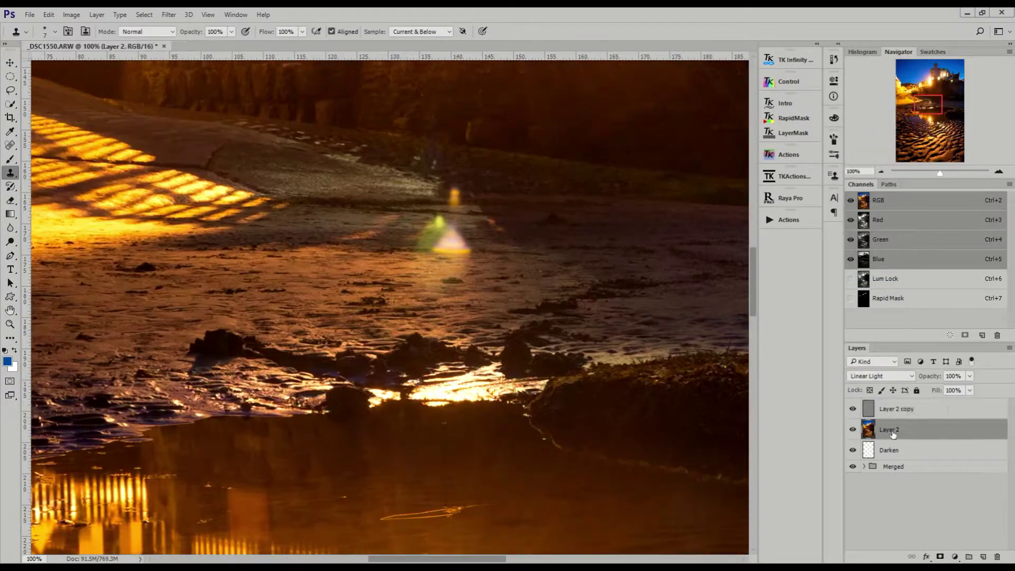
text(Colour)
key(Return)
key(ctrl+plus)
key(b)
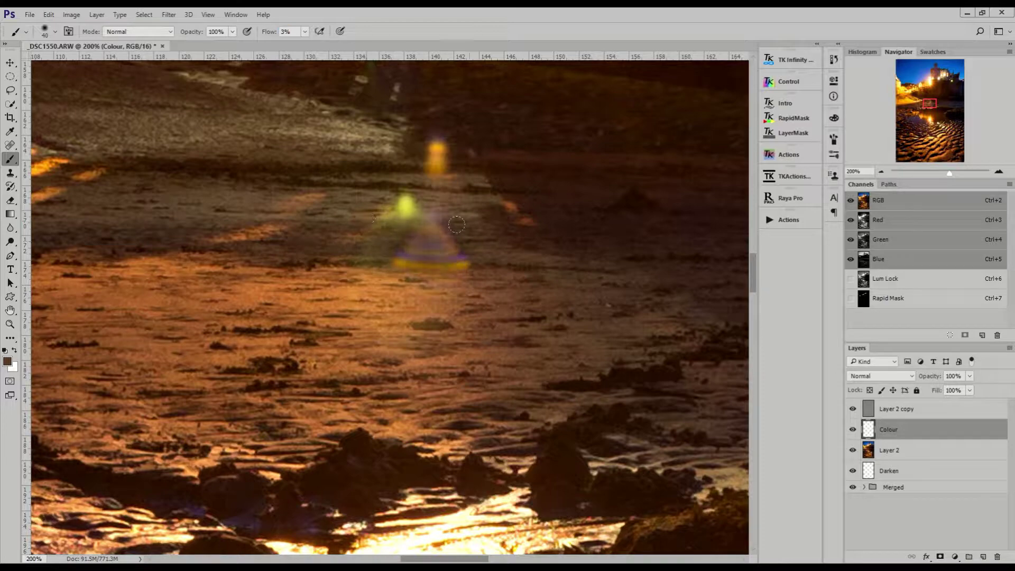
scroll(403, 222, up, 3)
drag(377, 280, 418, 276)
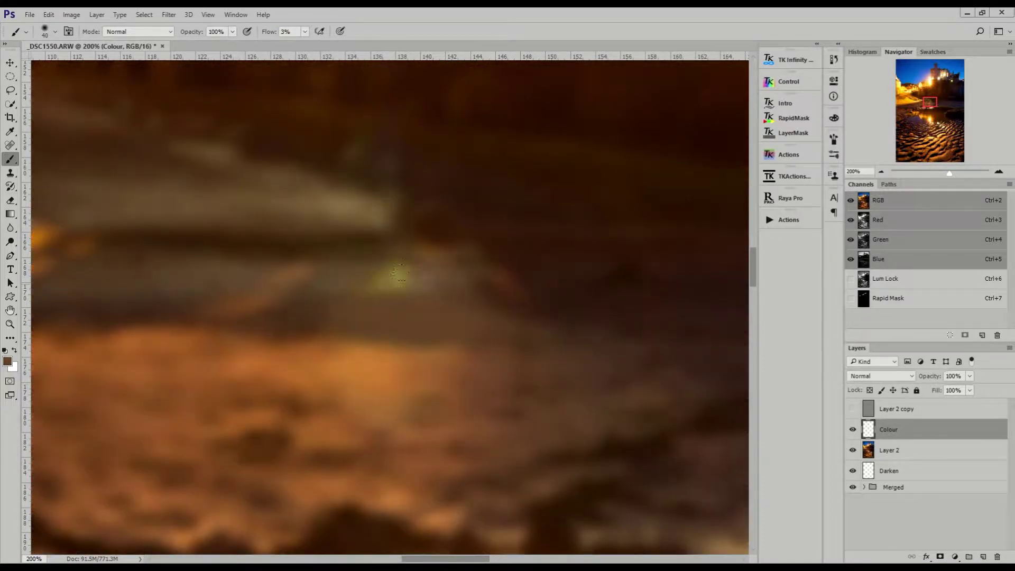
click(901, 408)
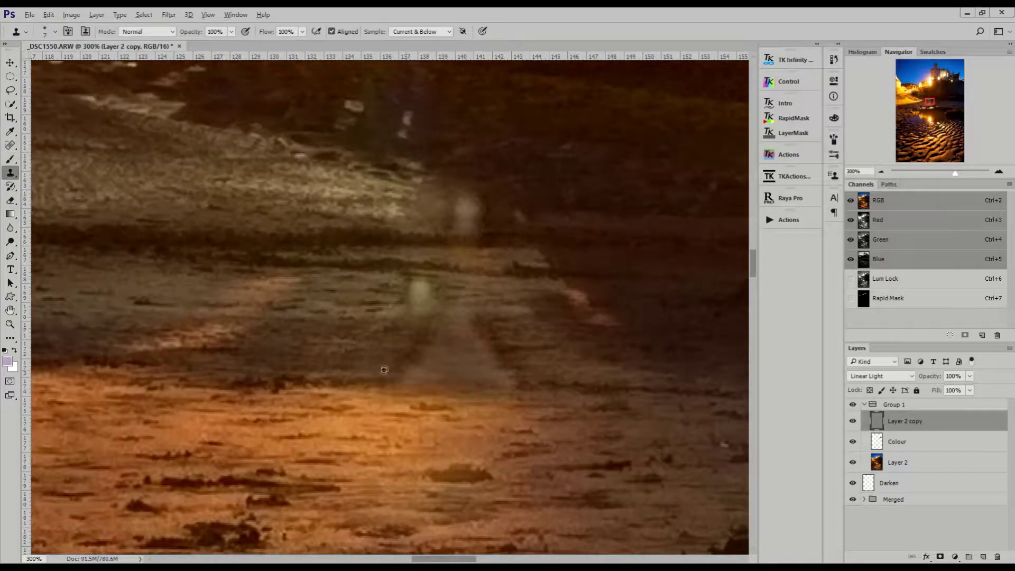
drag(419, 285, 416, 304)
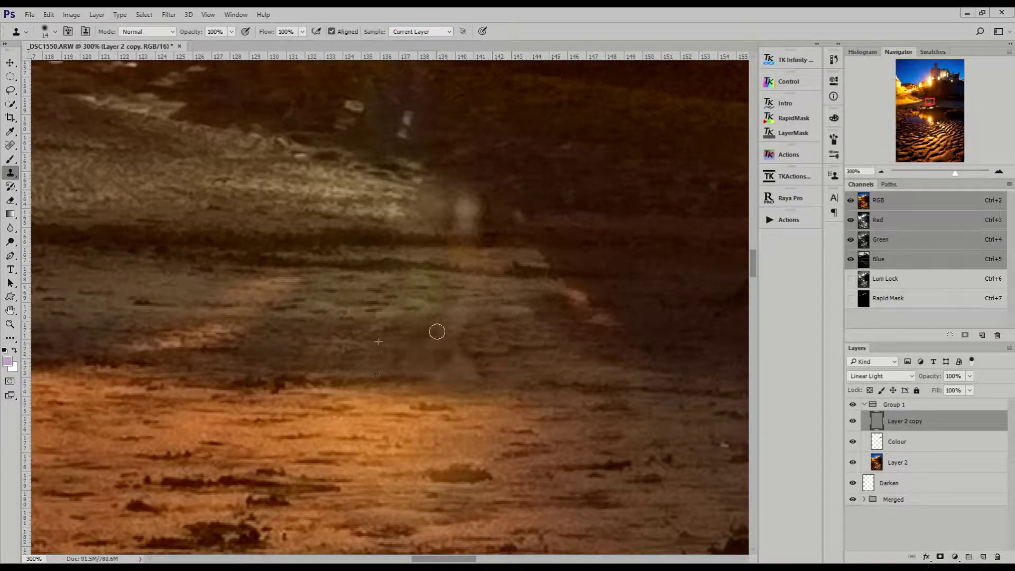
scroll(422, 366, up, 3)
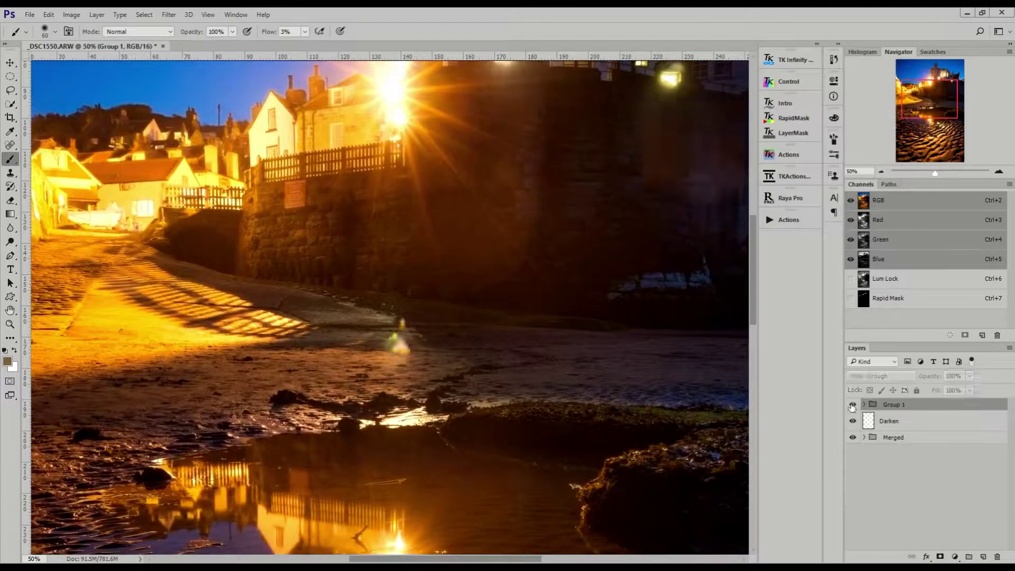
Check the retouching around the puddle rock and rooftops, and name the merged layer CRaw
click(852, 405)
drag(933, 101, 924, 103)
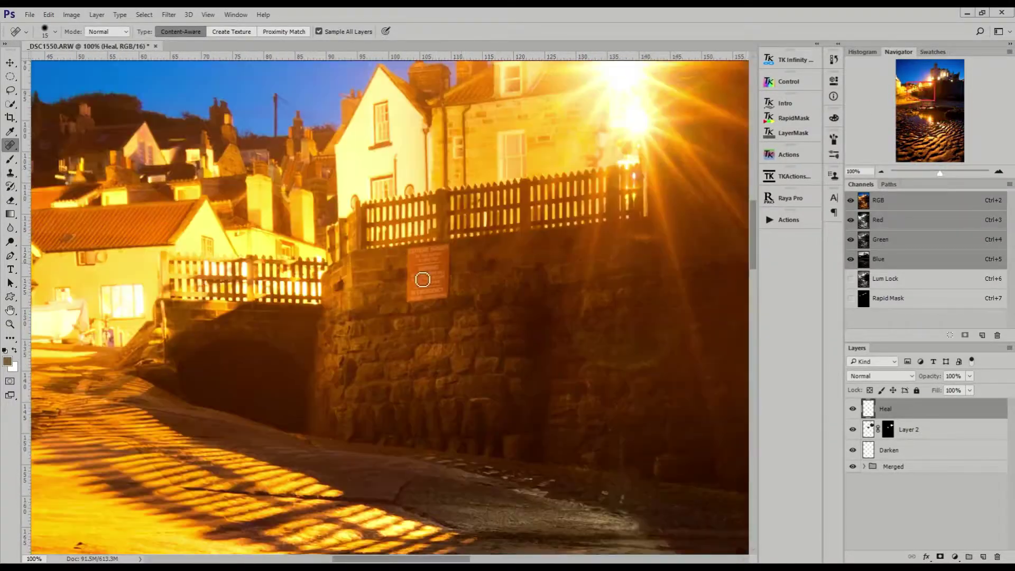
drag(929, 95, 950, 63)
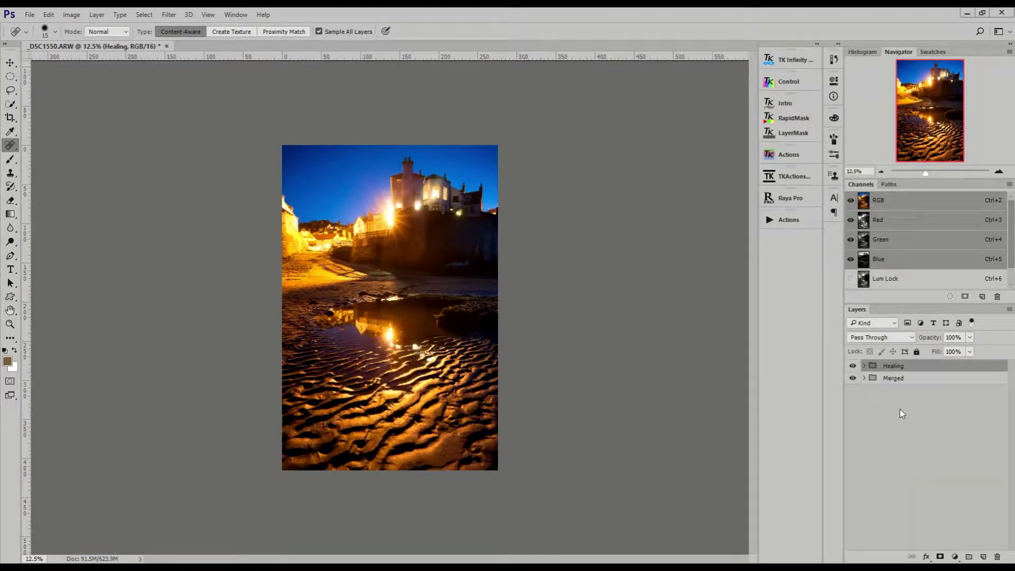
key(Return)
key(ctrl+plus)
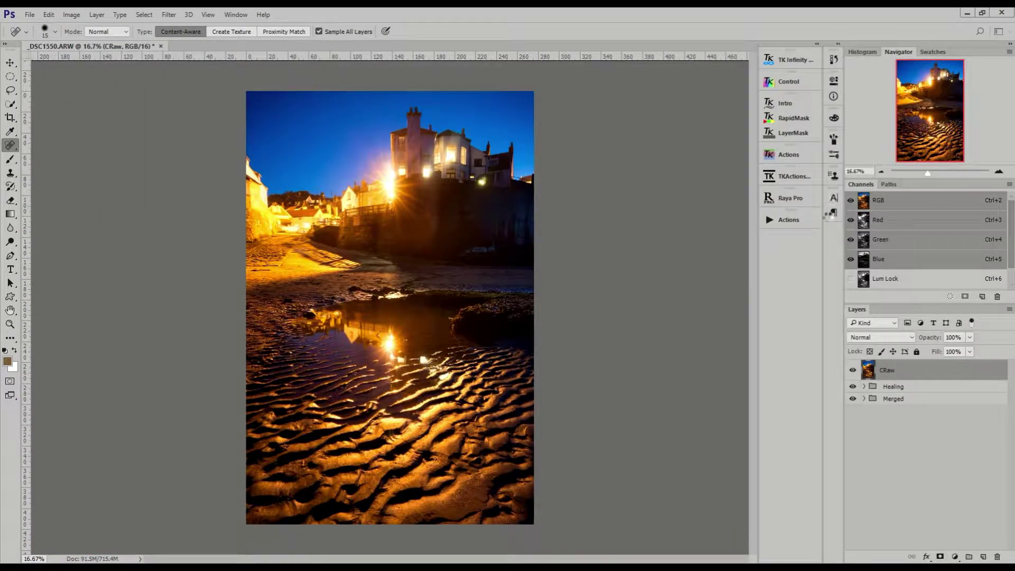
double_click(896, 373)
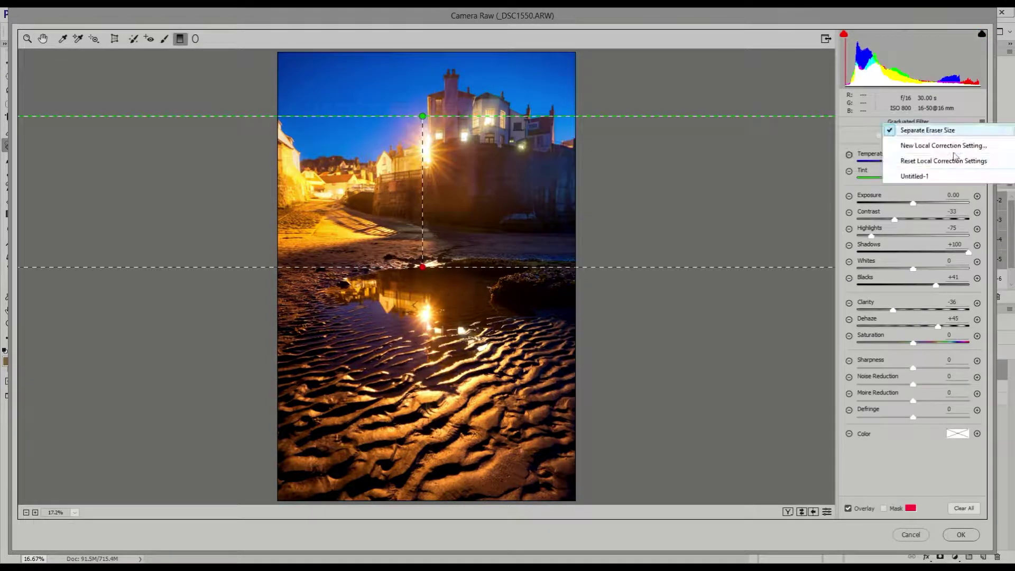
Lower highlights, boost white/black contrast, brighten the foreground sand, and lower the curve highlights
key(h)
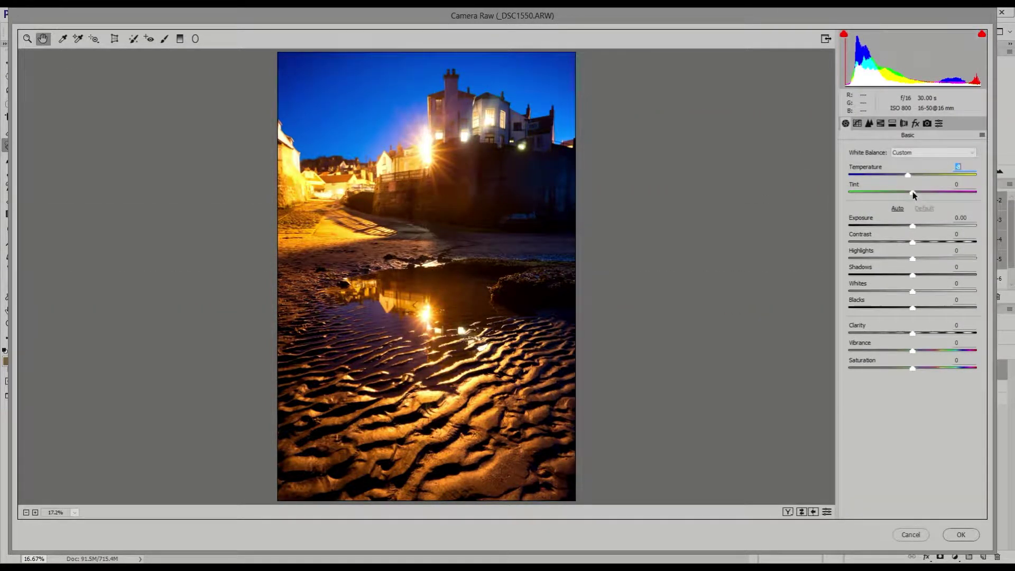
drag(904, 260, 883, 258)
mouse_move(912, 291)
mouse_down()
mouse_move(926, 291)
mouse_move(894, 308)
mouse_move(905, 333)
mouse_up()
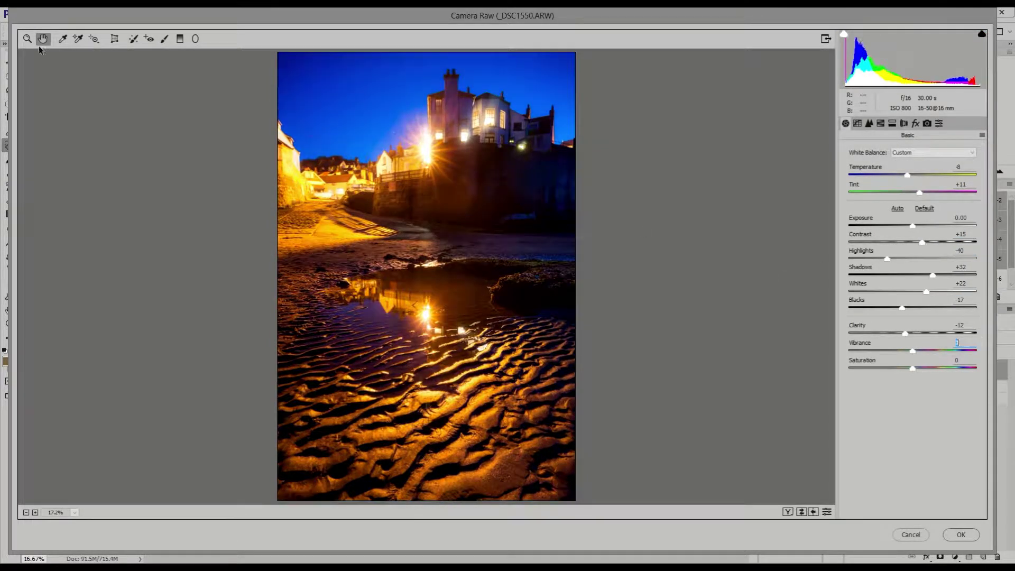
drag(913, 203, 919, 204)
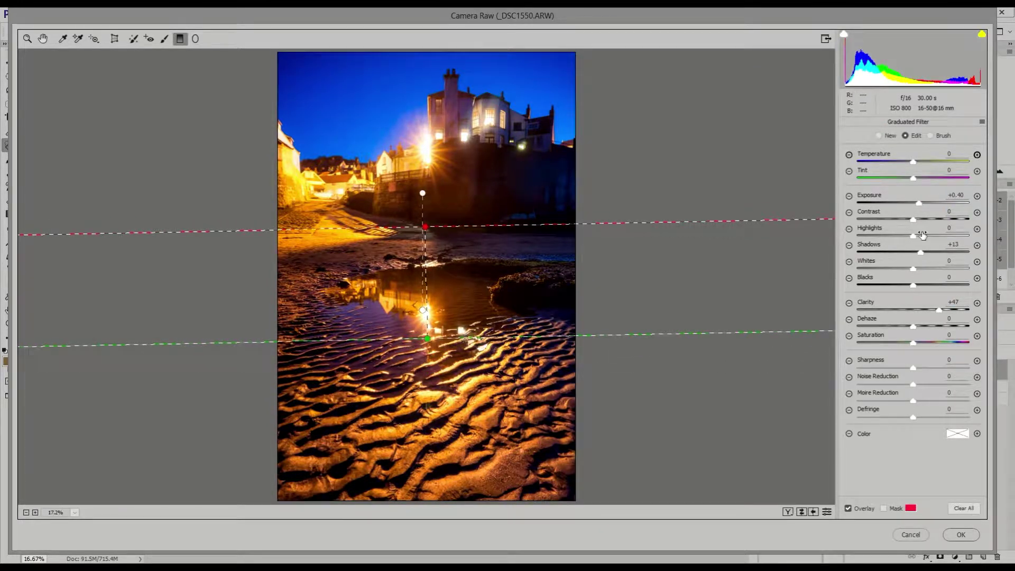
click(43, 40)
drag(912, 316, 887, 317)
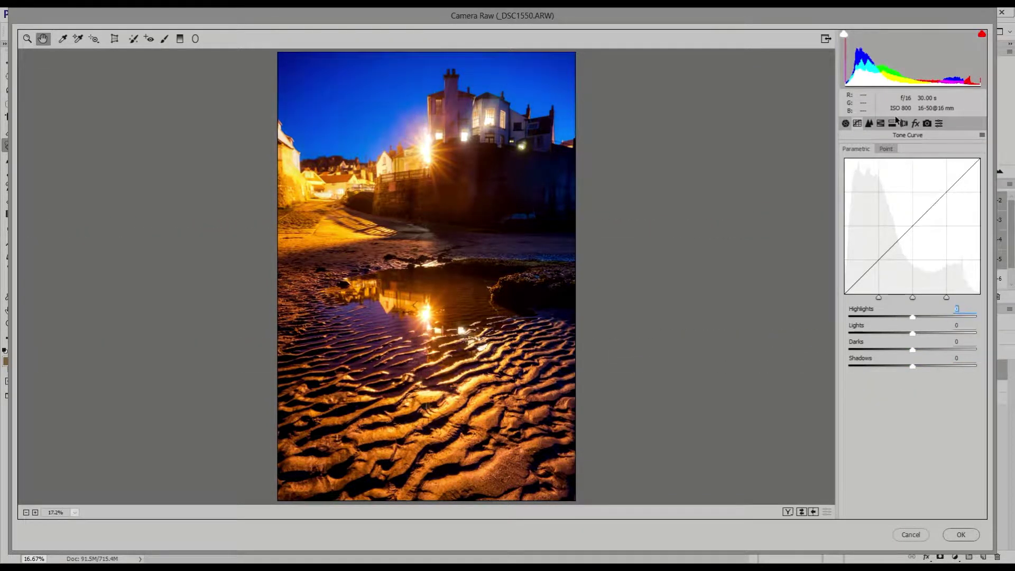
Add a radial glow over the street light and its reflection, and check noise at 100%
key(j)
drag(426, 152, 460, 203)
drag(426, 153, 426, 317)
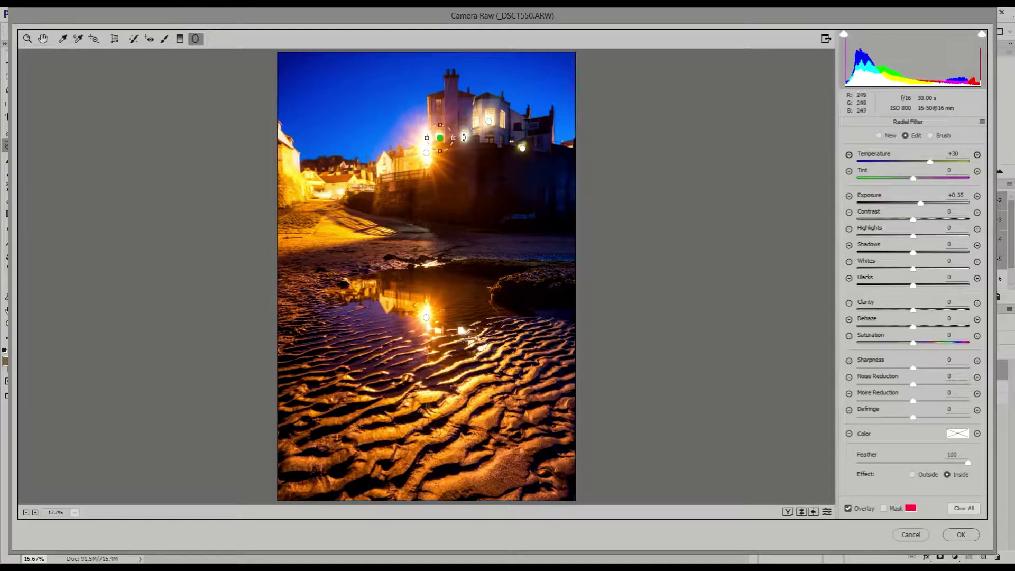
key(ctrl+alt+3)
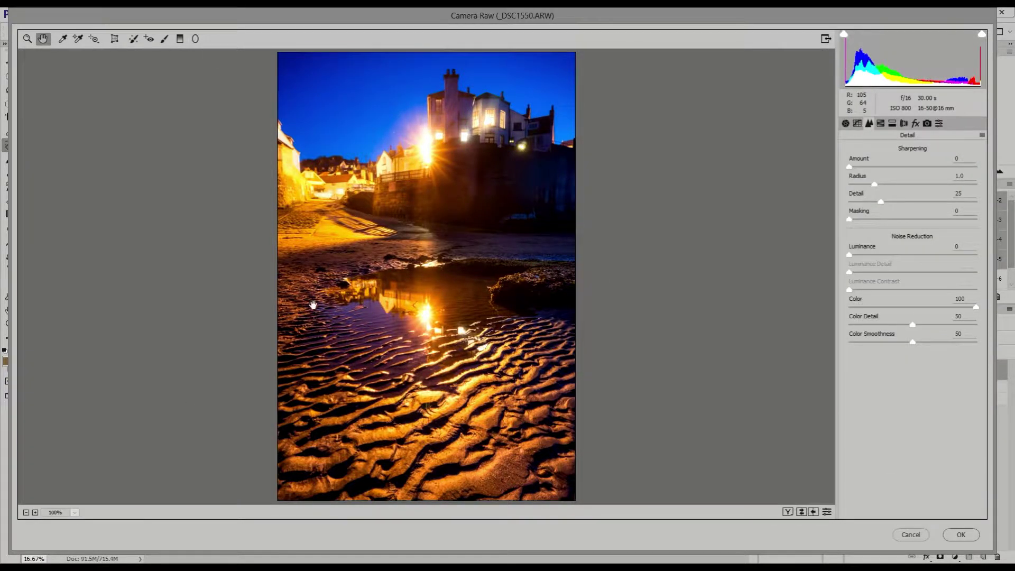
key(ctrl+alt+0)
drag(261, 458, 240, 341)
key(ctrl+0)
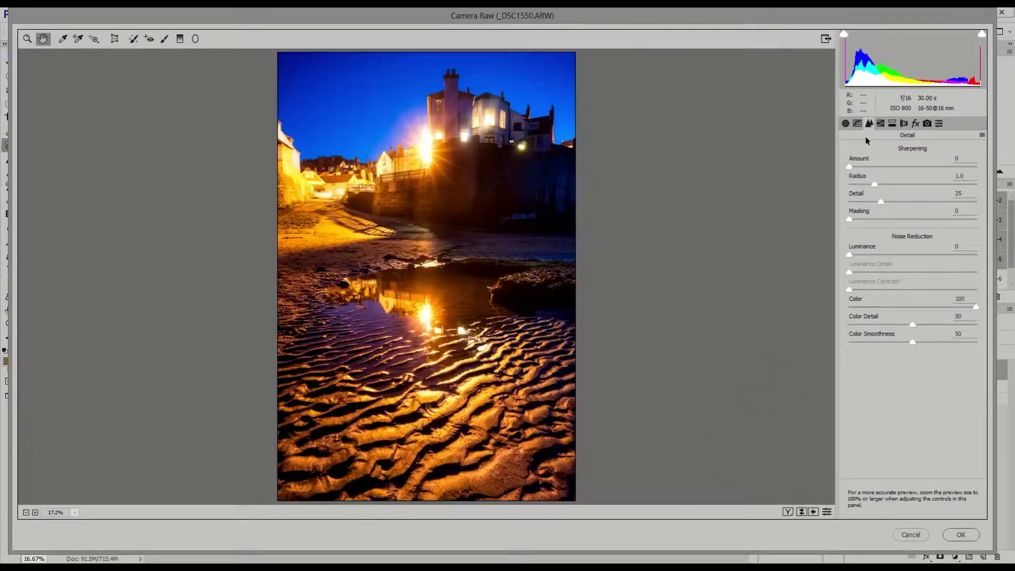
Shift the hue of the sky blues, set Dehaze to +38, and apply the filter
key(ctrl+alt+4)
drag(929, 290, 896, 291)
click(892, 124)
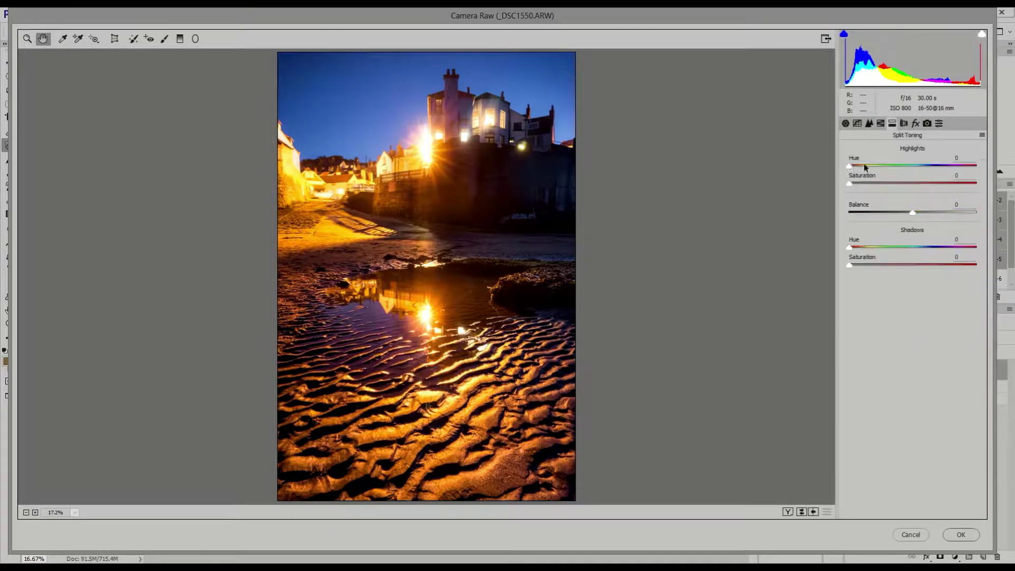
click(903, 123)
click(961, 160)
text(38)
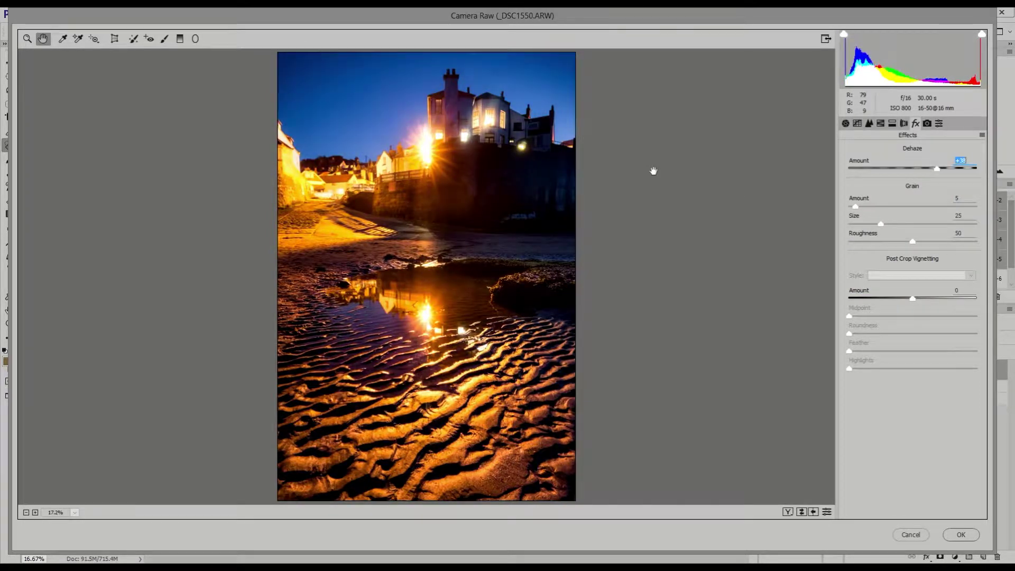
text(jh)
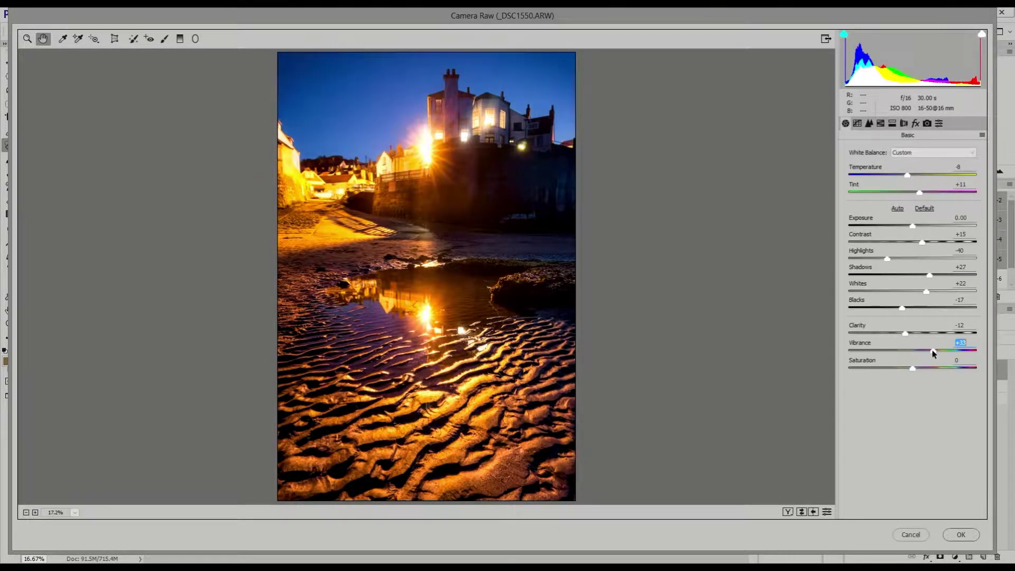
text(j)
key(Return)
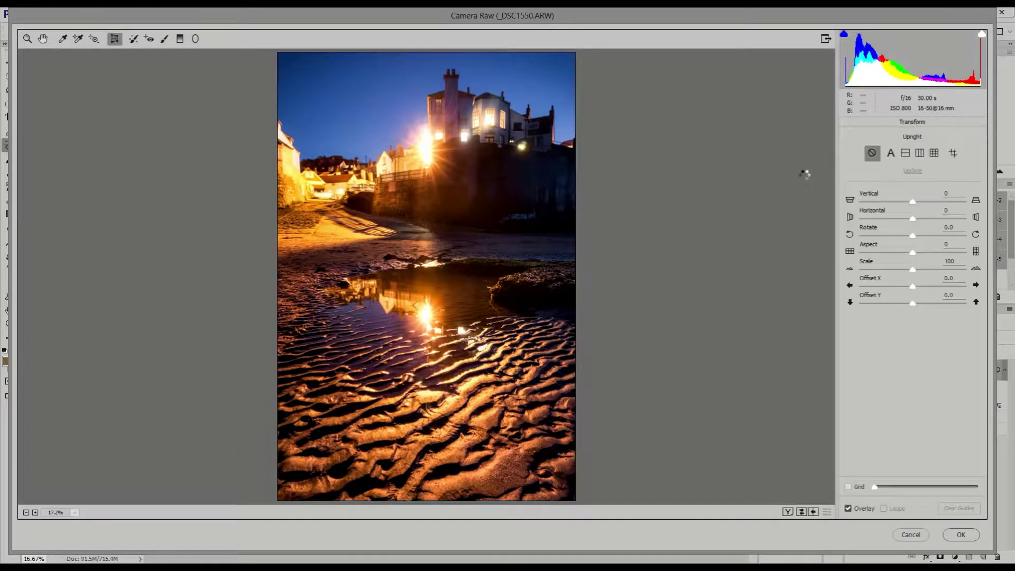
Try Guided Upright with two vertical building guides, then reset the correction and clear the guides
click(953, 153)
drag(430, 88, 430, 148)
drag(518, 99, 517, 145)
drag(912, 201, 902, 203)
drag(912, 325, 911, 303)
double_click(902, 224)
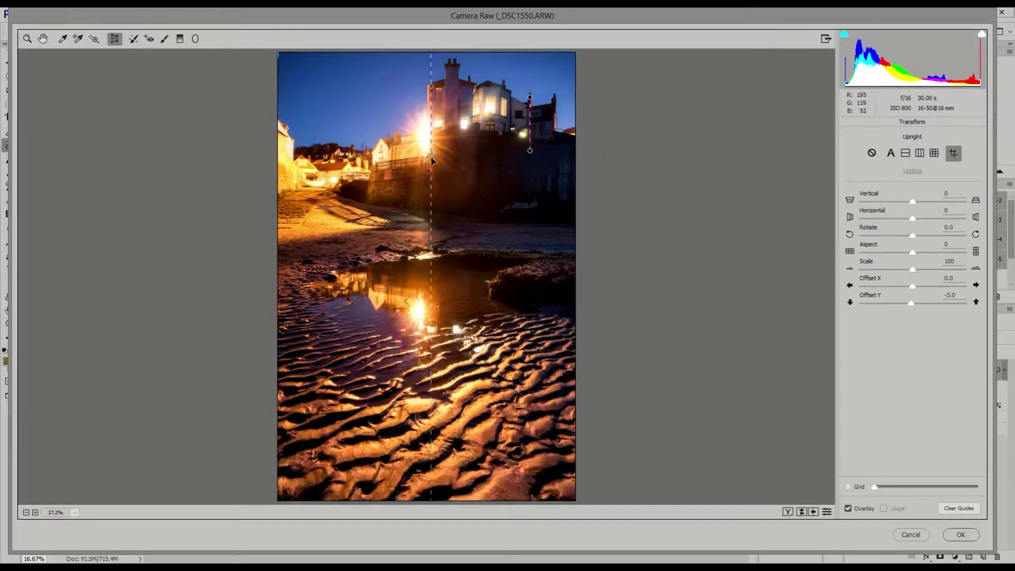
double_click(906, 202)
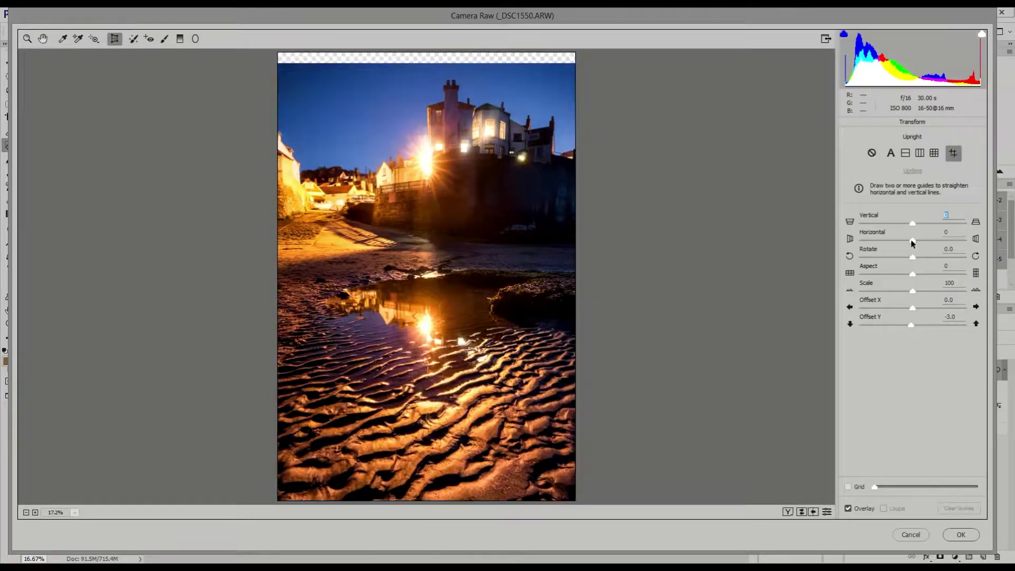
Set Vertical +5, Rotate +0.8, Scale 103 and Offset Y 0, and apply the filter
drag(912, 222, 915, 222)
drag(912, 257, 915, 257)
drag(911, 324, 915, 323)
drag(934, 286, 936, 285)
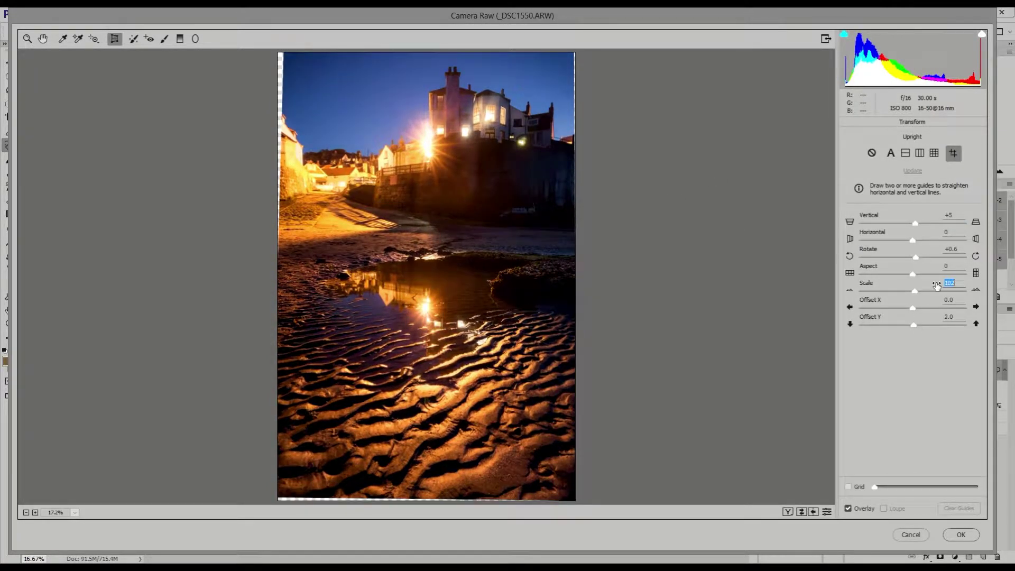
drag(936, 251, 938, 251)
drag(935, 286, 941, 319)
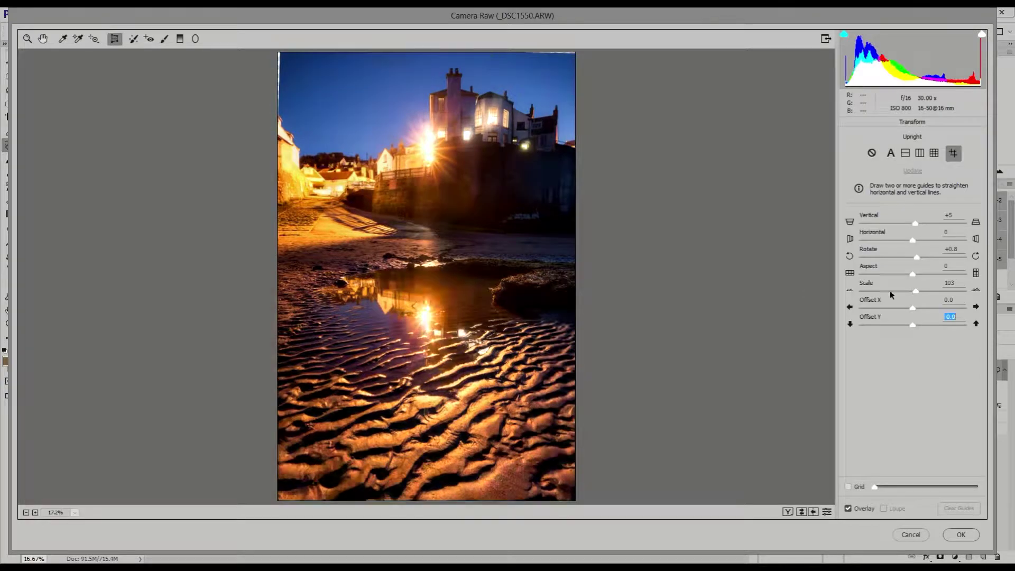
key(Return)
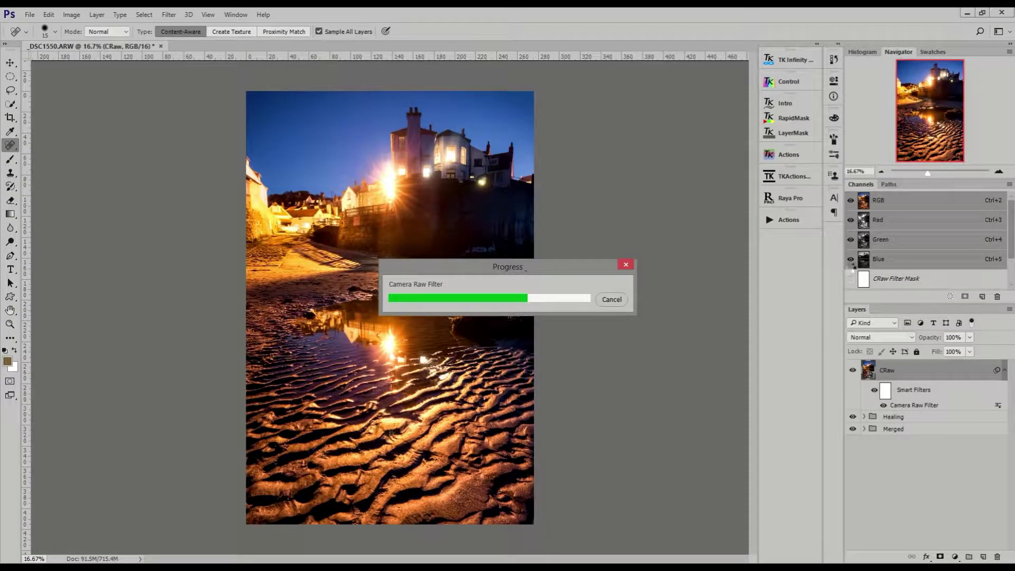
click(834, 59)
Inspect the straightened image edges at 100% and select the empty transparent border
drag(26, 252, 489, 253)
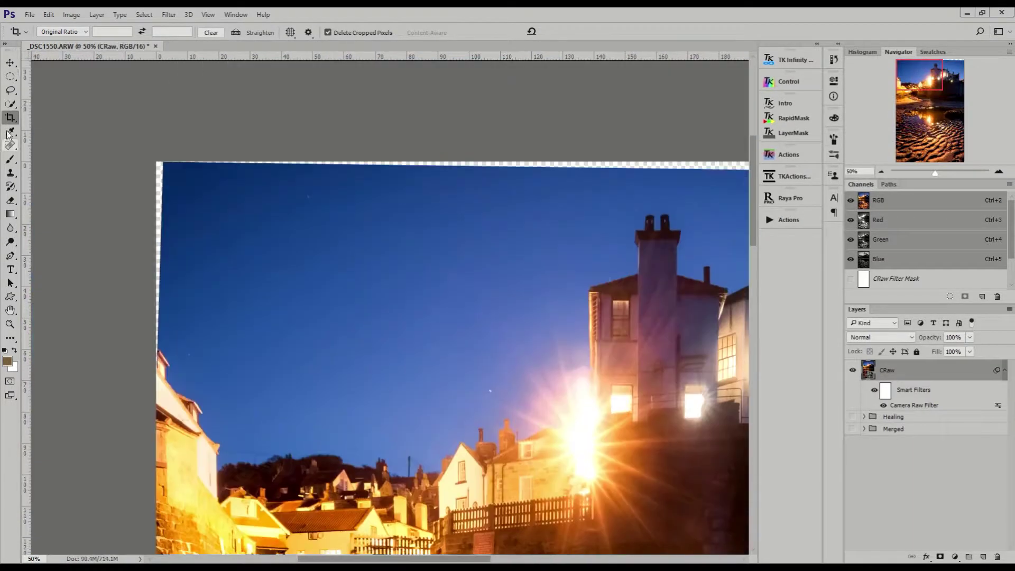
ctrl+click(144, 381)
mouse_move(211, 370)
mouse_down()
mouse_move(565, 274)
mouse_move(164, 79)
mouse_up()
key(ctrl+minus)
double_click(186, 165)
Add a new Layer 3 and stamp a merged copy of the visible image into it
key(ctrl+shift+alt+n)
key(shift+F5)
key(Return)
right_click(956, 493)
alt+click(814, 405)
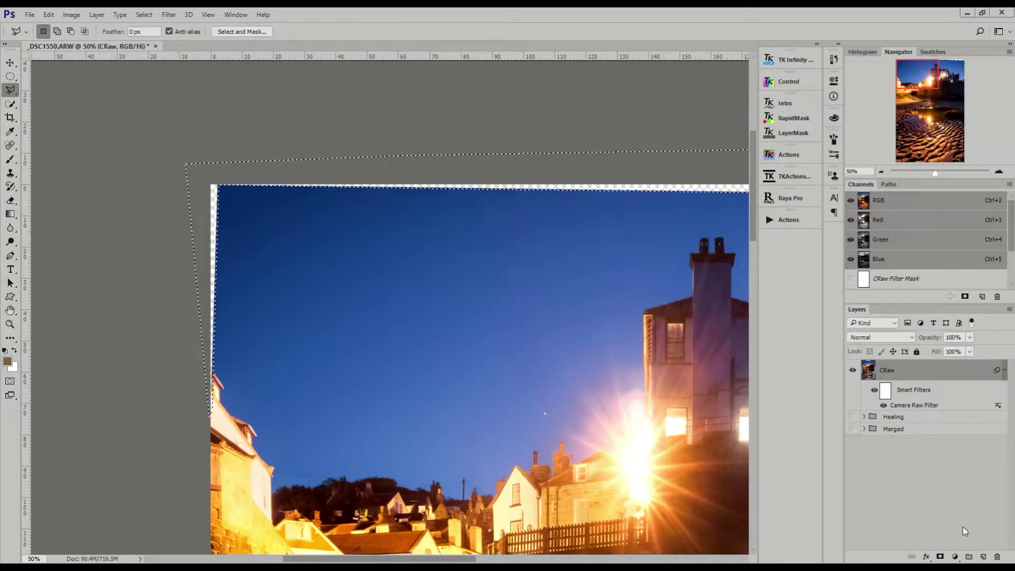
Fill the selected empty edges with Content-Aware Fill and deselect
key(shift+F5)
click(423, 109)
key(ctrl+d)
Switch to the Healing Brush and inspect the filled edges at 100% zoom
key(ctrl+1)
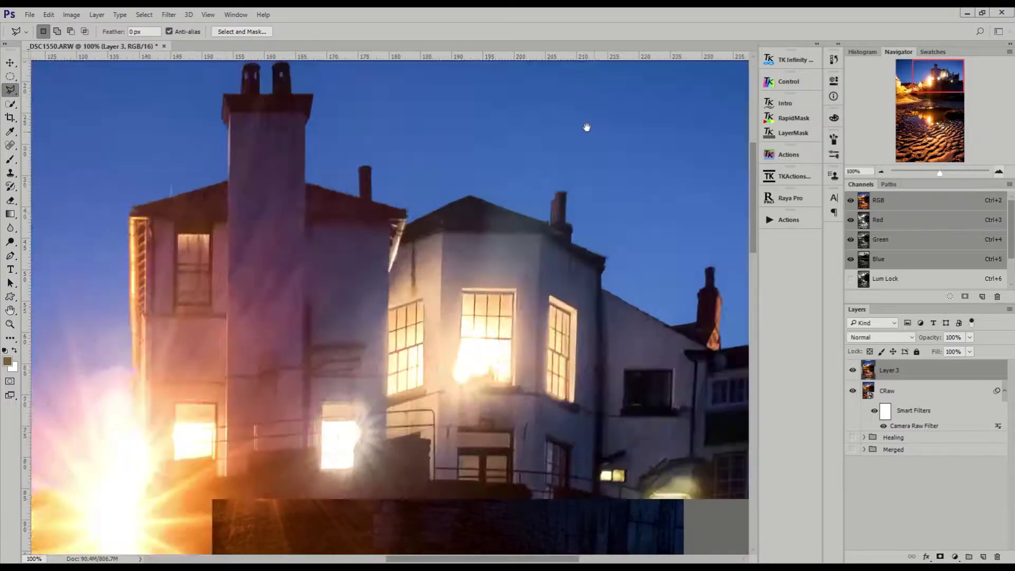
key(j)
scroll(225, 107, right, 10)
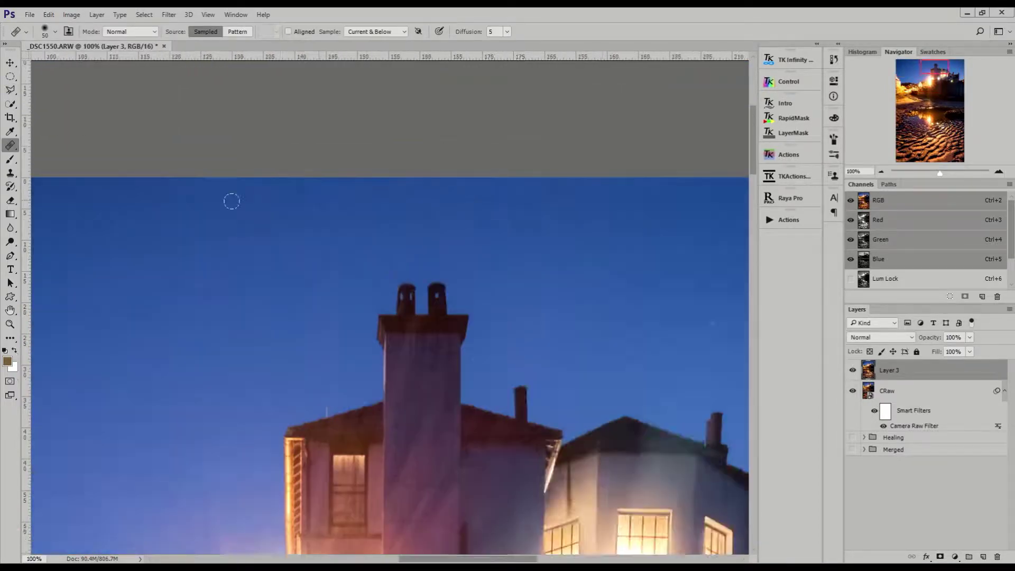
scroll(319, 195, right, 5)
key(ctrl+minus)
key(ctrl+minus)
key(ctrl+minus)
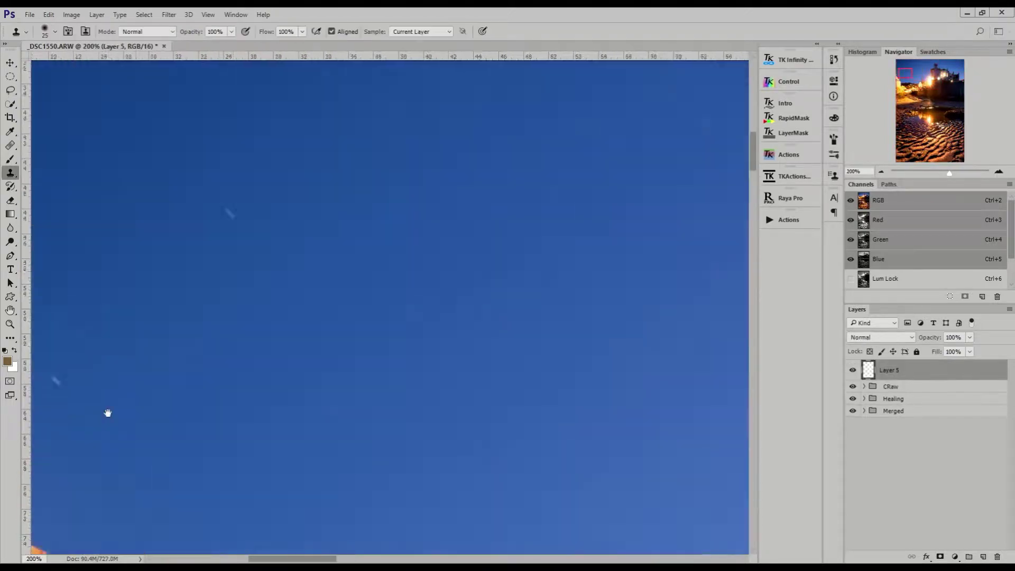
Heal sky blemishes sampling current and below layers, then check the painted white stars
click(412, 48)
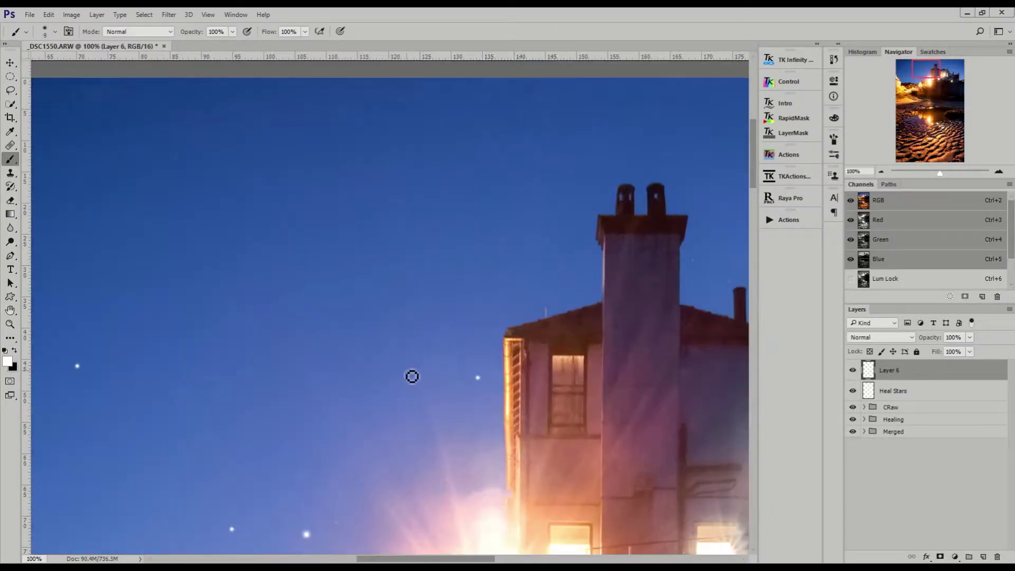
drag(412, 375, 444, 287)
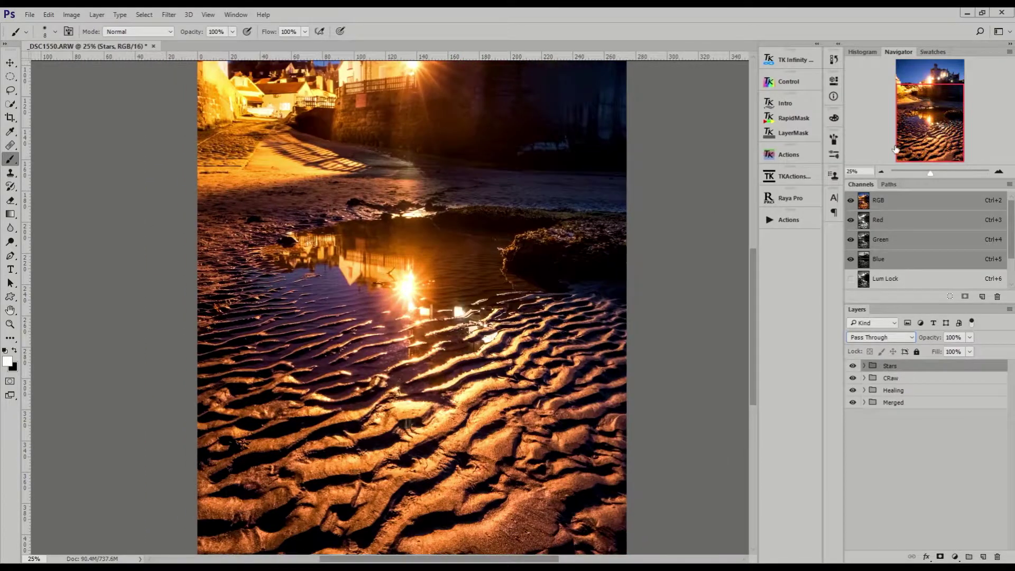
mouse_move(468, 553)
mouse_down()
mouse_move(534, 417)
mouse_move(409, 297)
mouse_up()
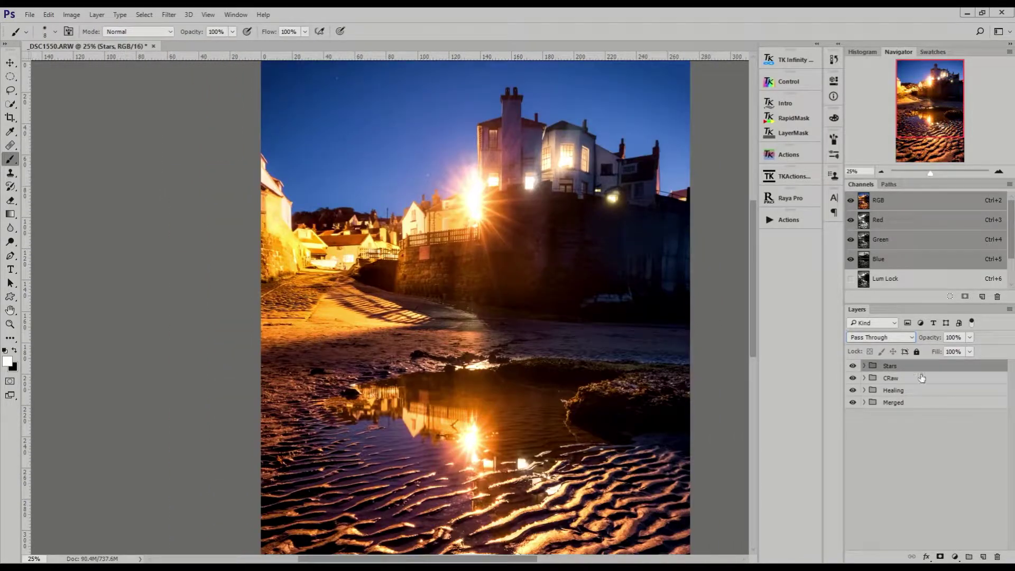
Desaturate the stamped layer, apply High Pass, and blend it as Soft Light
click(72, 15)
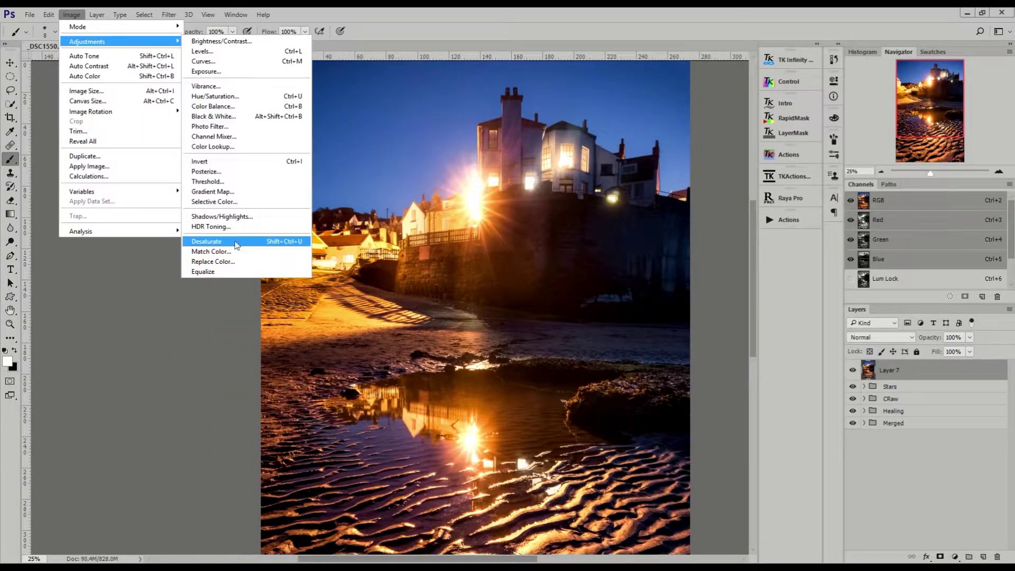
click(248, 238)
click(168, 15)
click(135, 263)
key(Return)
click(880, 337)
click(877, 216)
click(853, 371)
Add a brightening Curves 1 adjustment with a colour-range mask
scroll(753, 326, down, 5)
scroll(754, 317, up, 5)
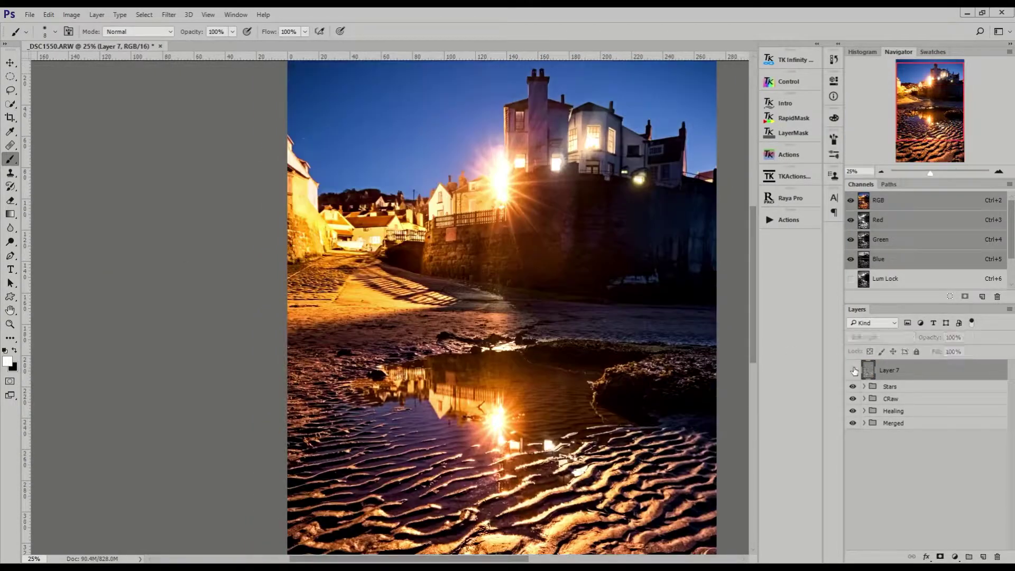
scroll(754, 291, down, 3)
key(ctrl+minus)
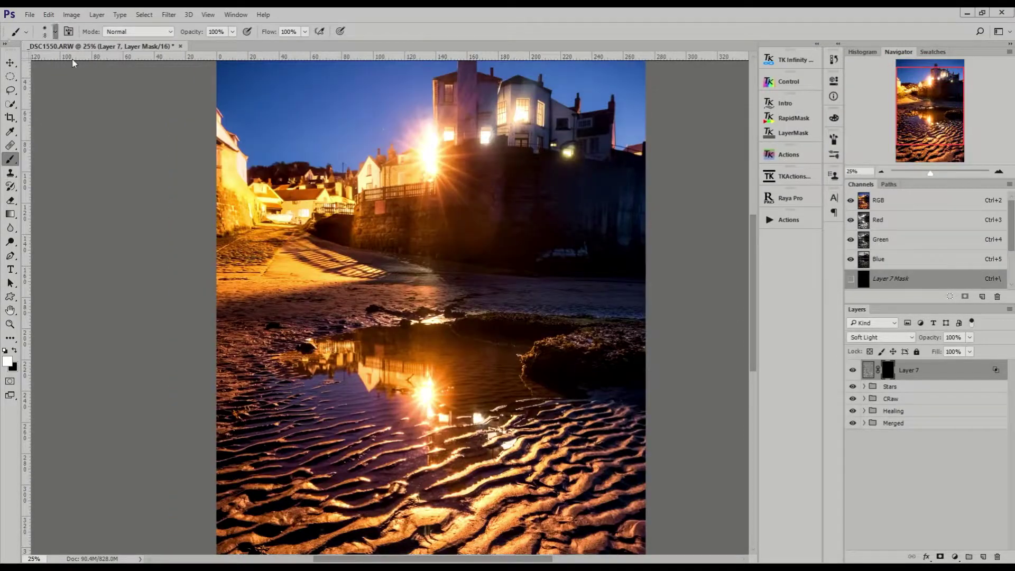
scroll(431, 307, down, 5)
key(g)
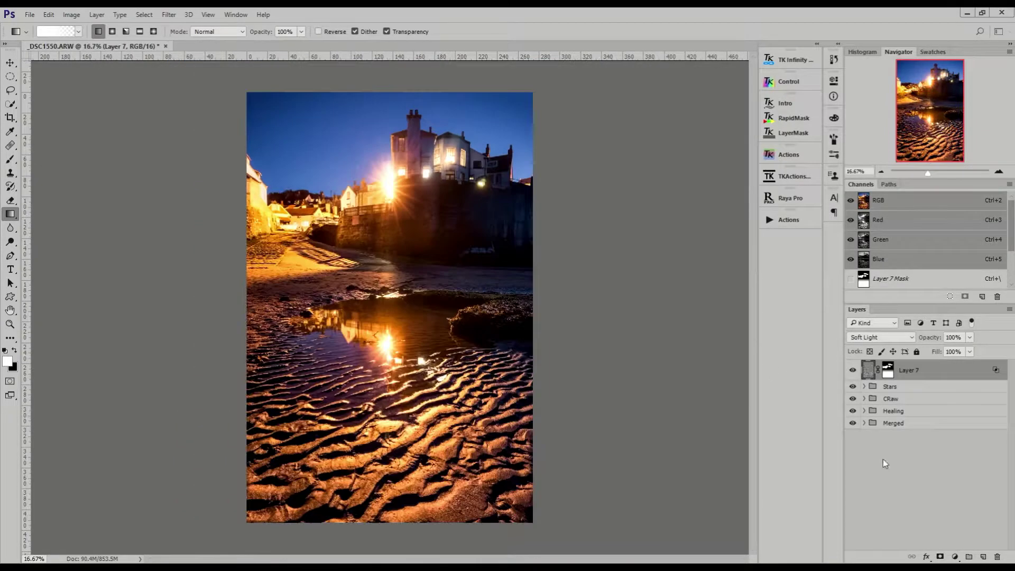
click(369, 228)
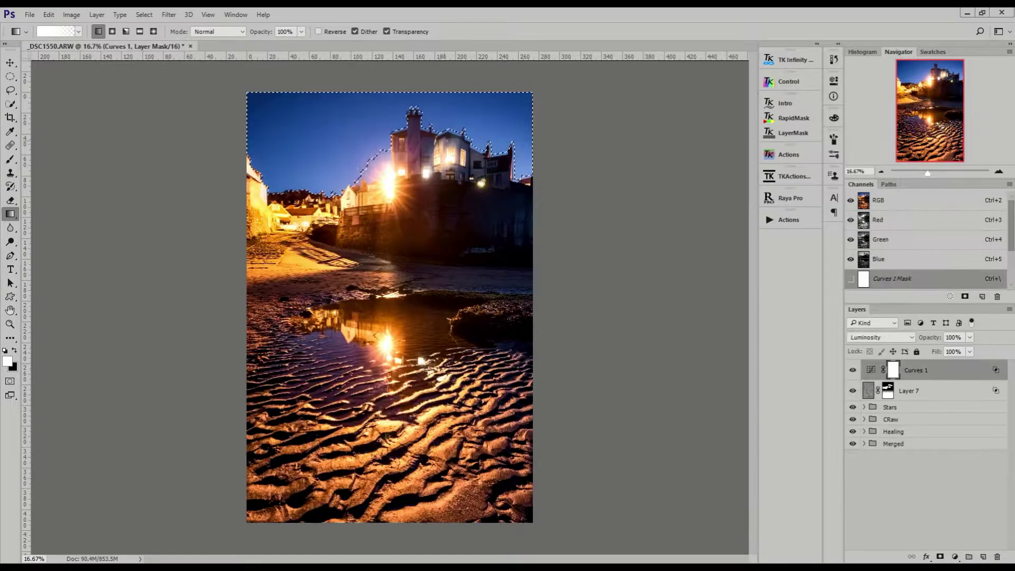
key(Return)
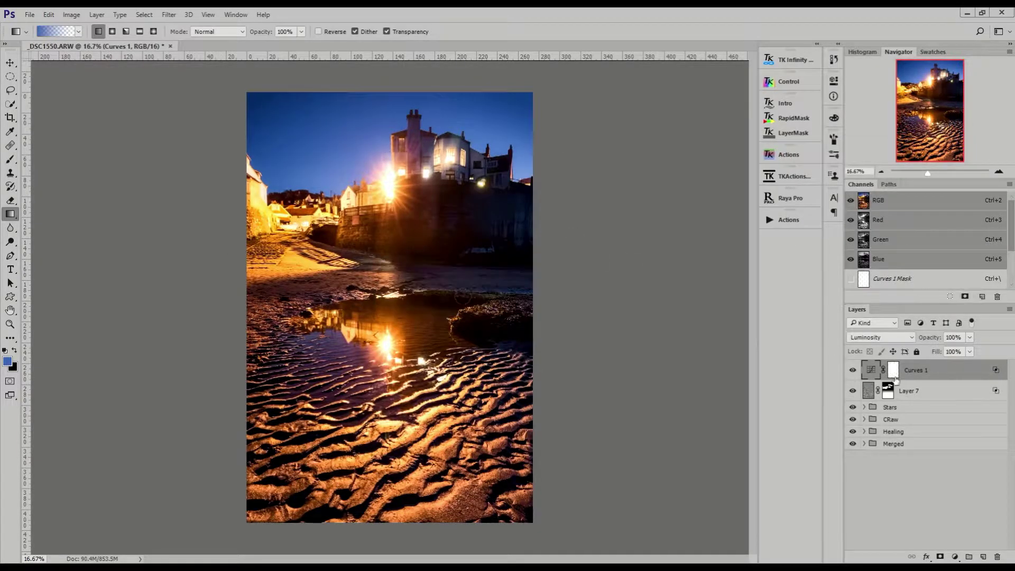
key(b)
key(d)
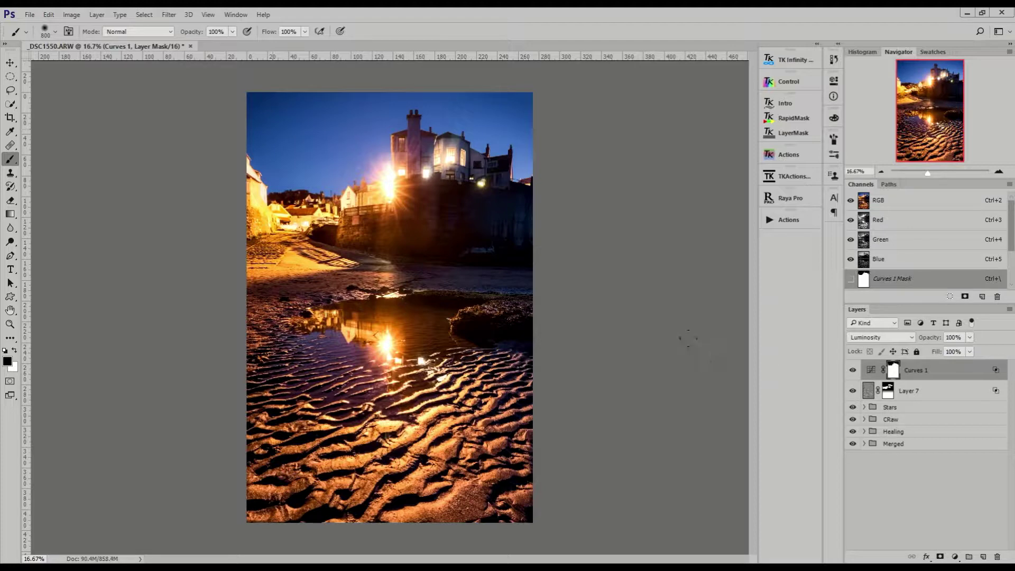
Add Curves 2 lifting midtones with an inverted mask, then group the contrast layers as Contrast
drag(721, 201, 729, 199)
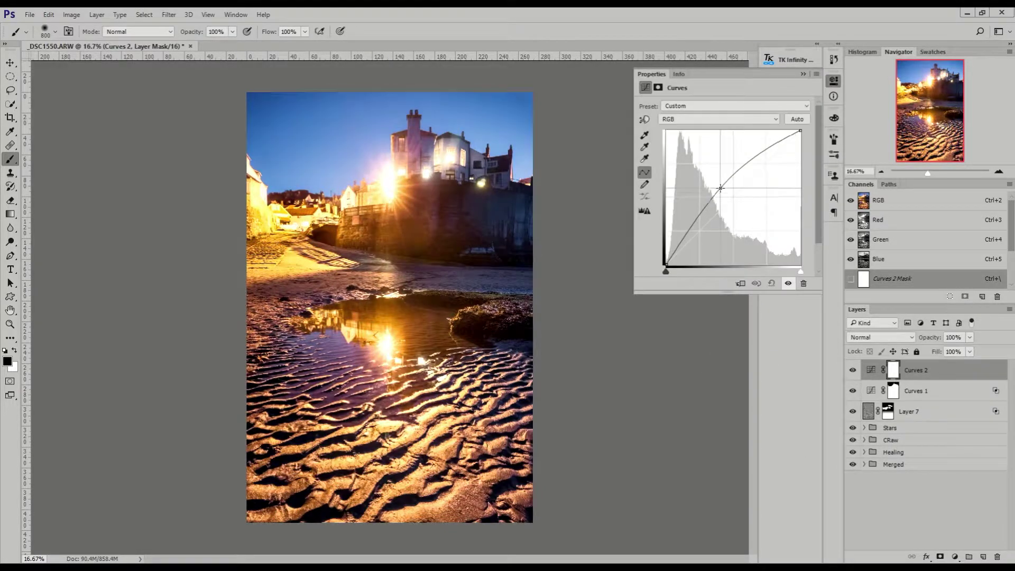
key(ctrl+i)
key(g)
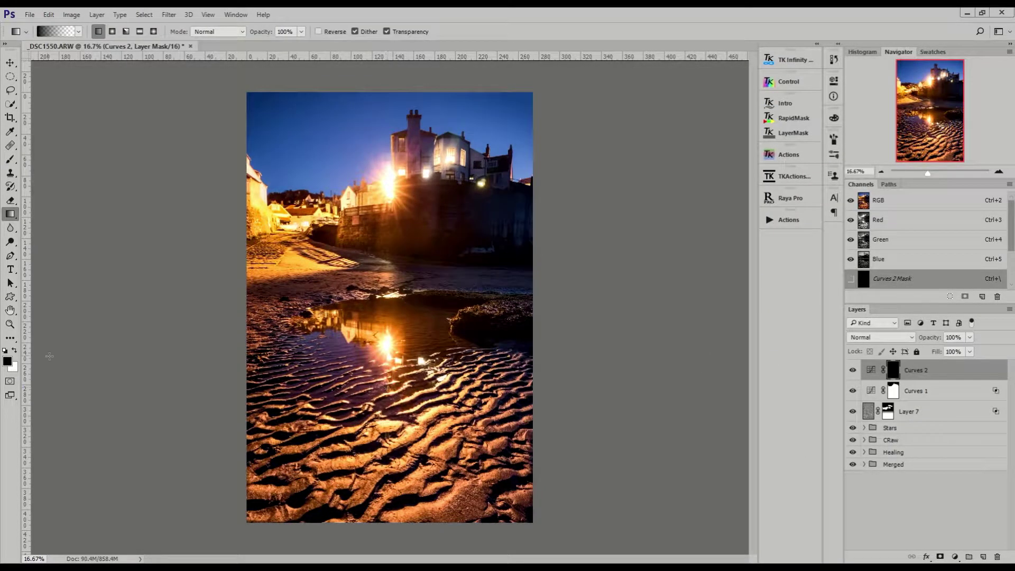
click(880, 337)
shift+click(919, 411)
key(ctrl+g)
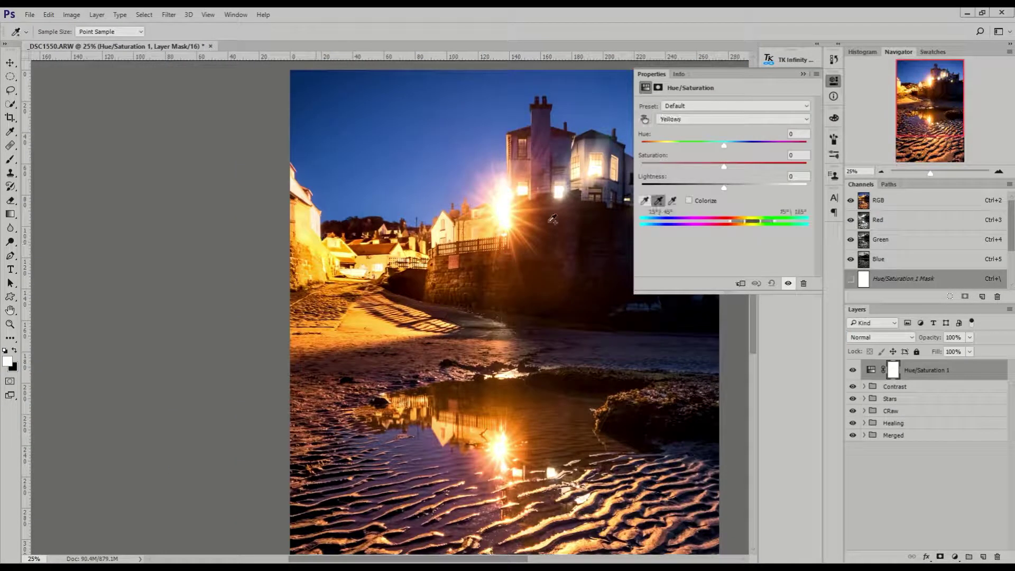
Shift Yellows to Hue -3, Saturation -24, and set the orange F59947 fill's blend mode
drag(724, 144, 705, 168)
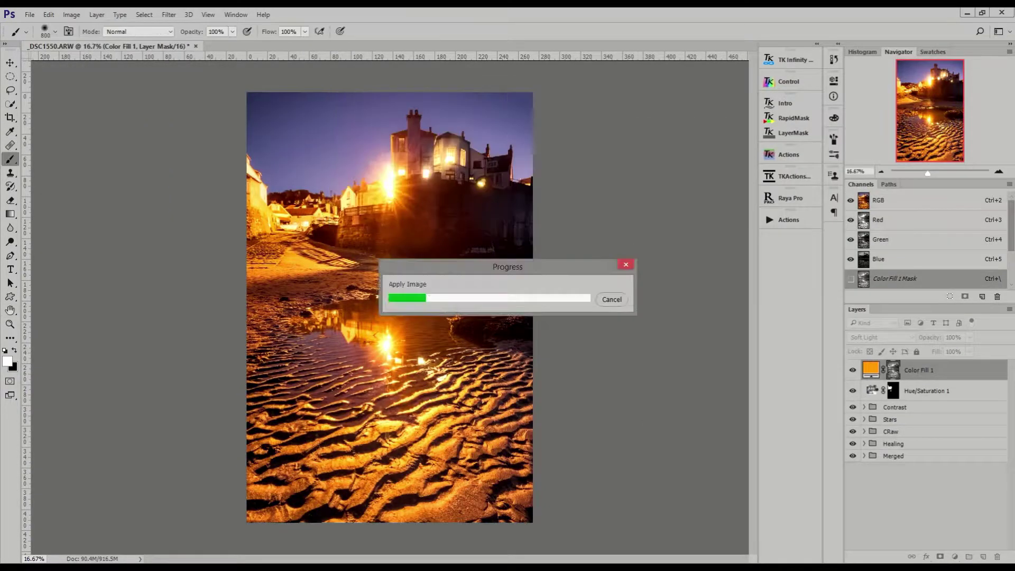
click(909, 338)
click(879, 182)
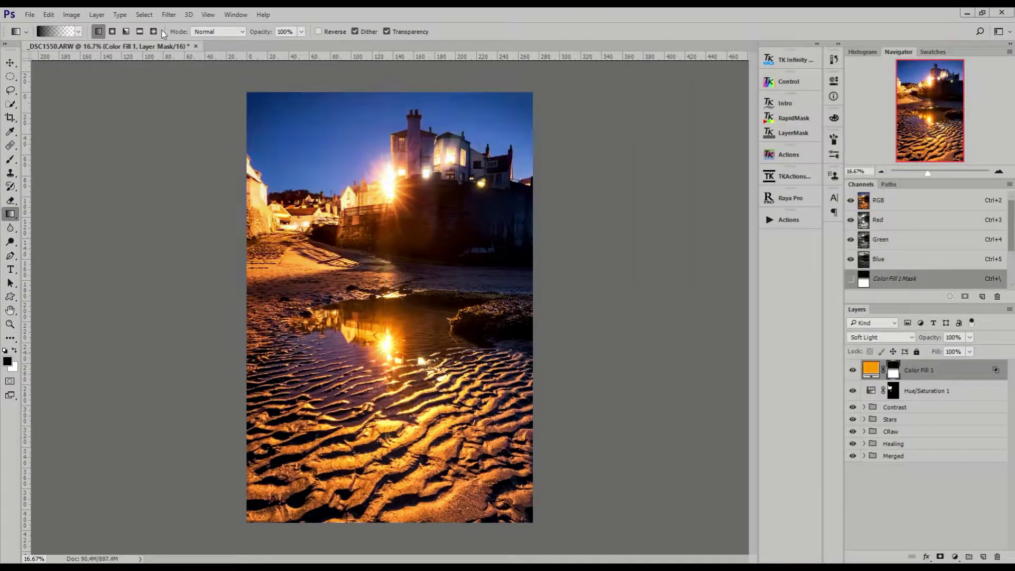
double_click(868, 368)
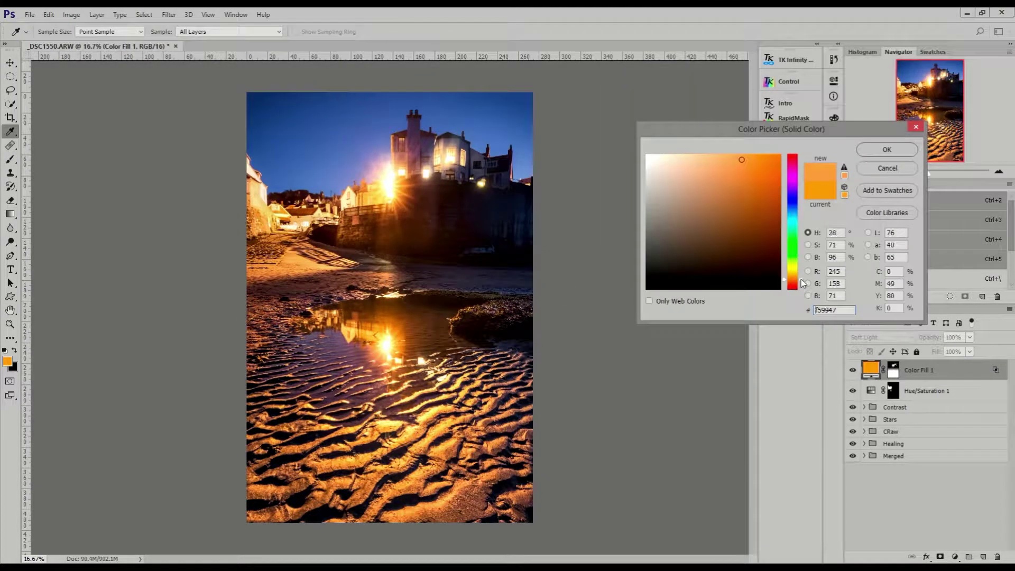
key(Return)
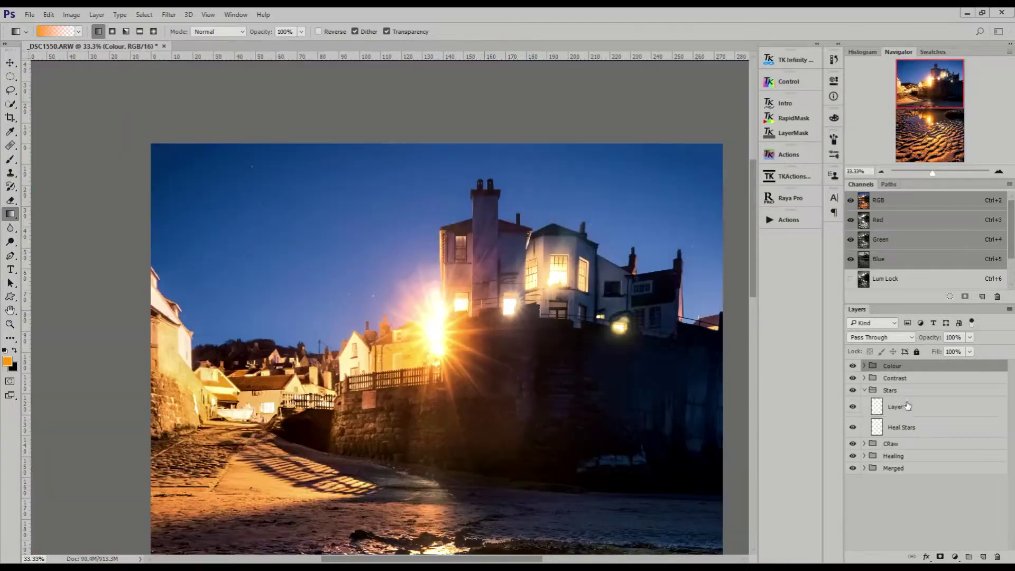
Collapse the Stars group and stamp all visible layers into a new top Layer 8
click(864, 391)
key(ctrl+shift+alt+e)
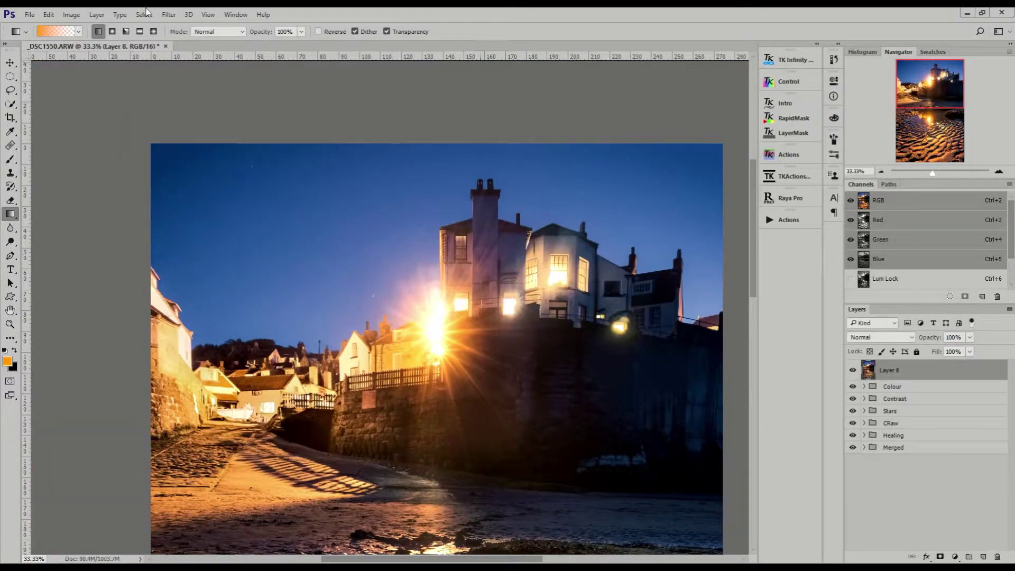